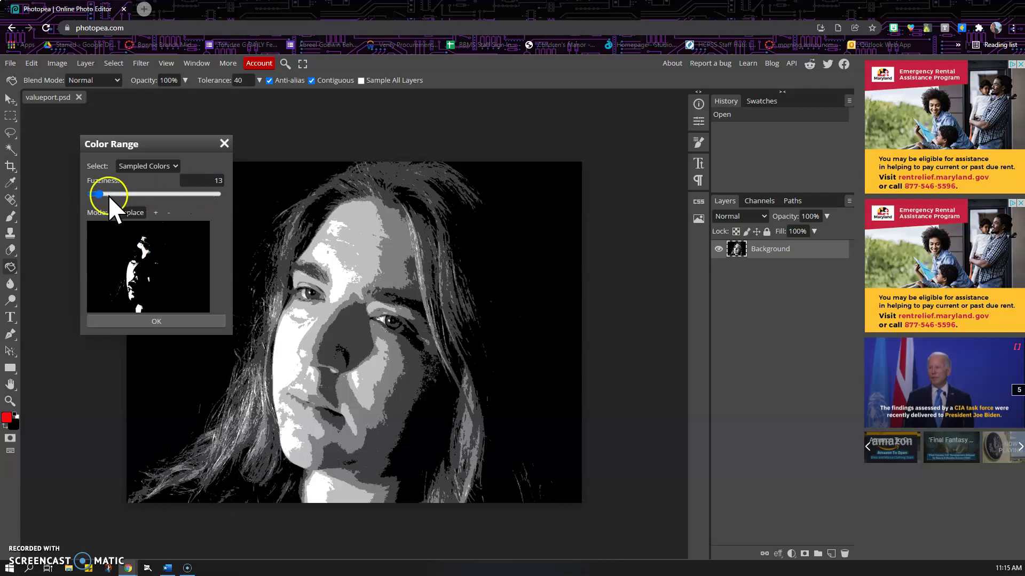
# Set the Color Range fuzziness to 10 and select the white highlight areas of the portrait
pyautogui.moveTo(100, 193); pyautogui.dragTo(96, 193)
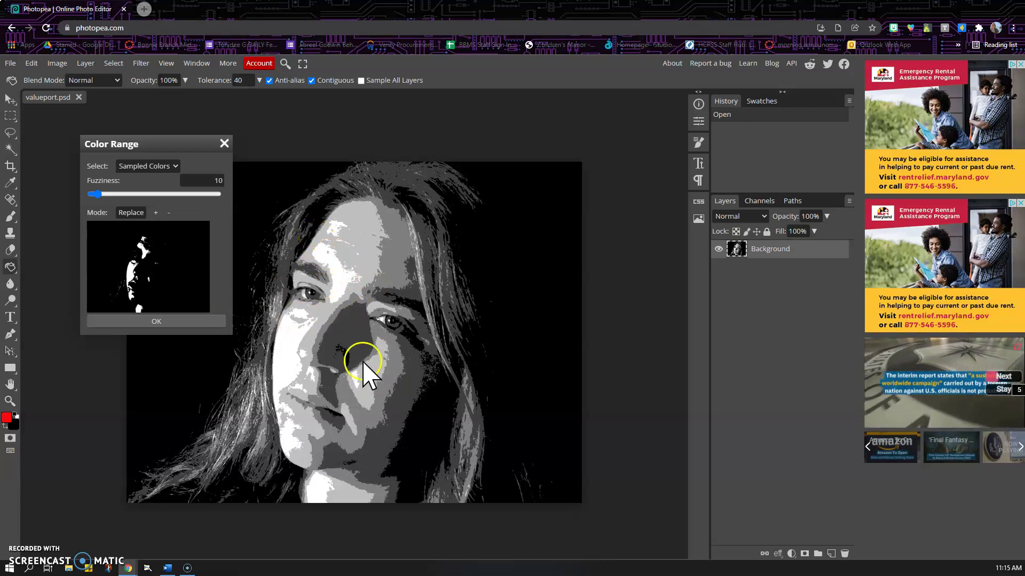
pyautogui.click(152, 322)
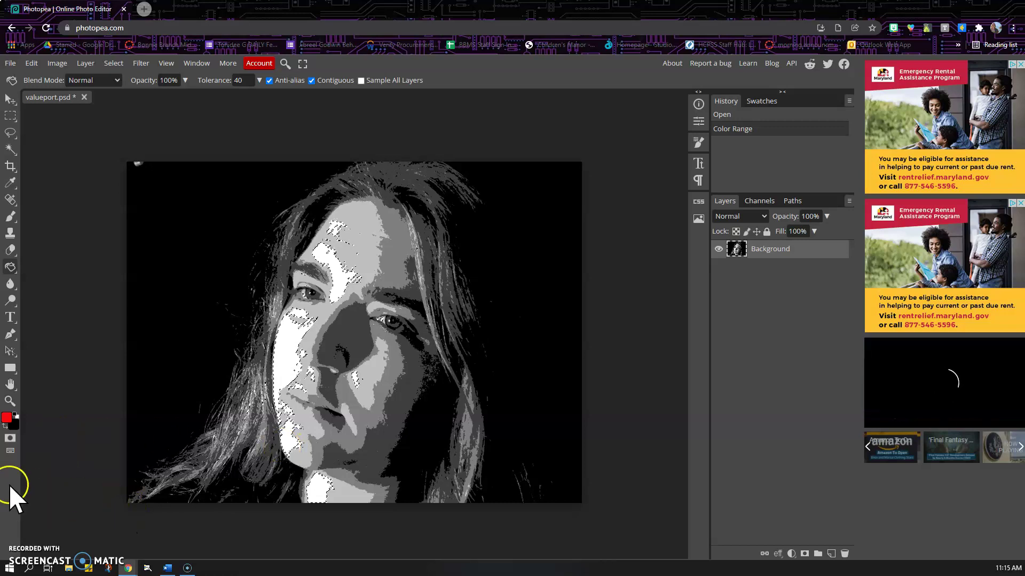
# Set the foreground colour to bright cyan, hex 15feec
pyautogui.click(9, 418)
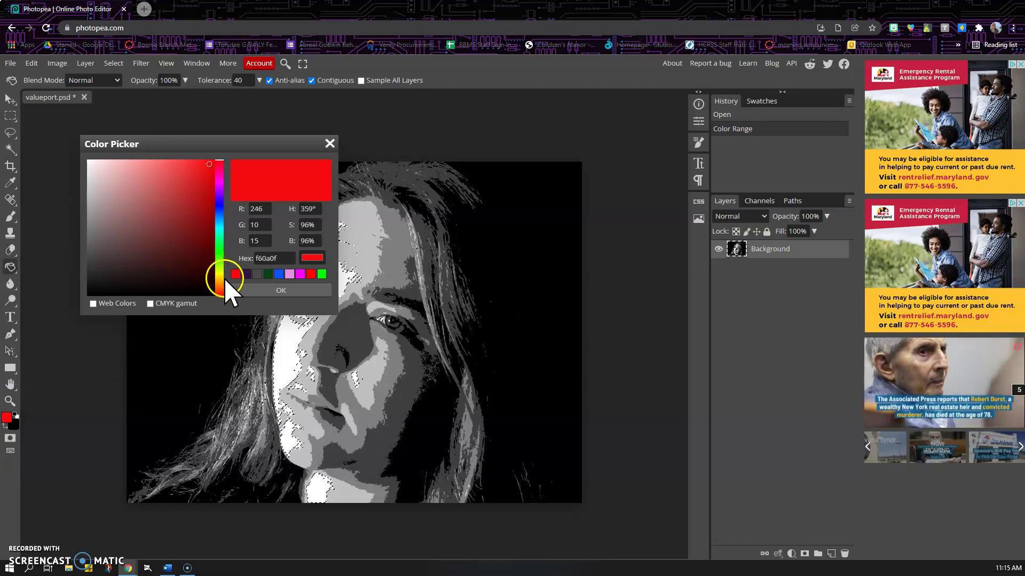
pyautogui.click(222, 274)
pyautogui.click(207, 163)
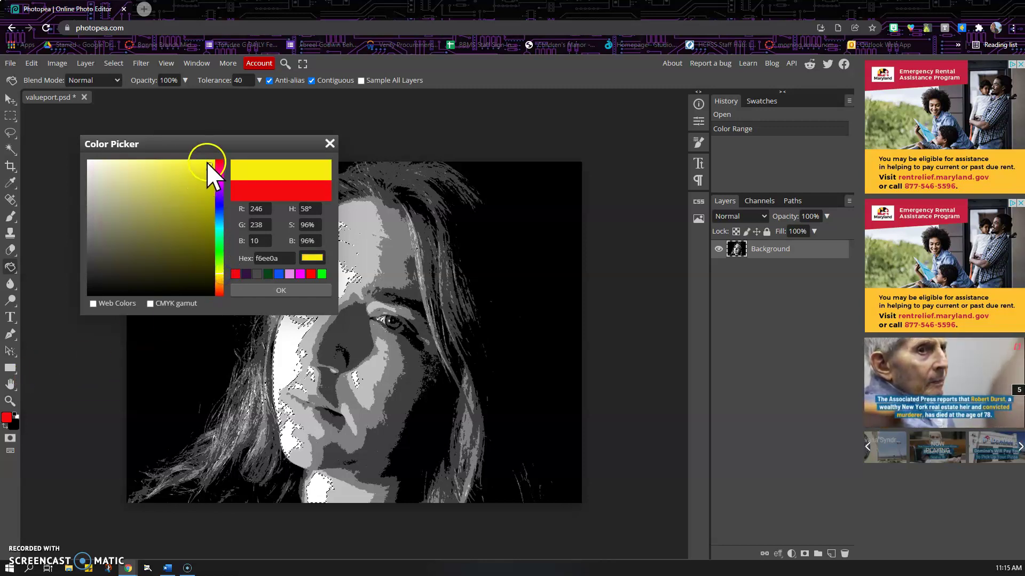
pyautogui.click(210, 162)
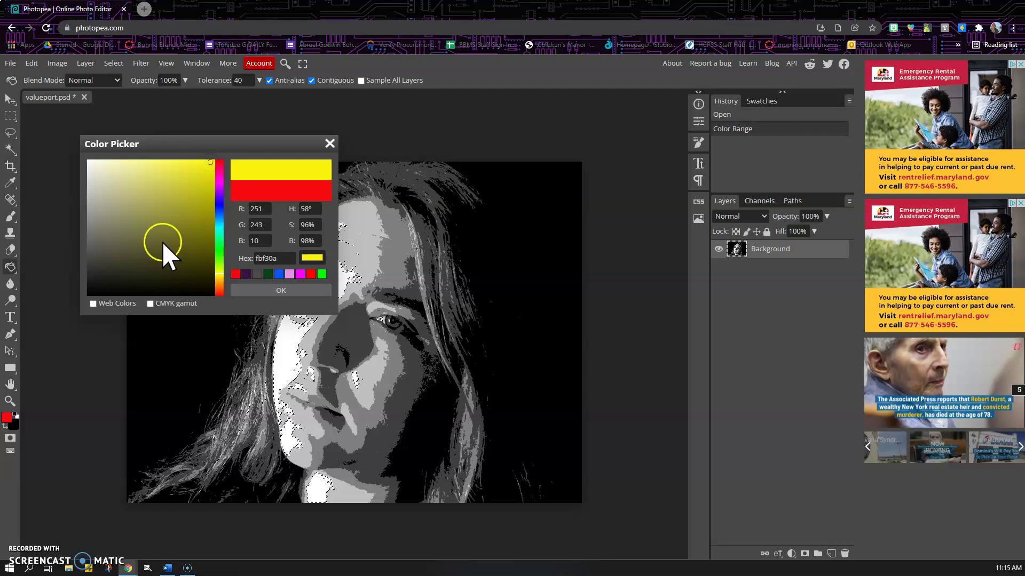
pyautogui.click(224, 231)
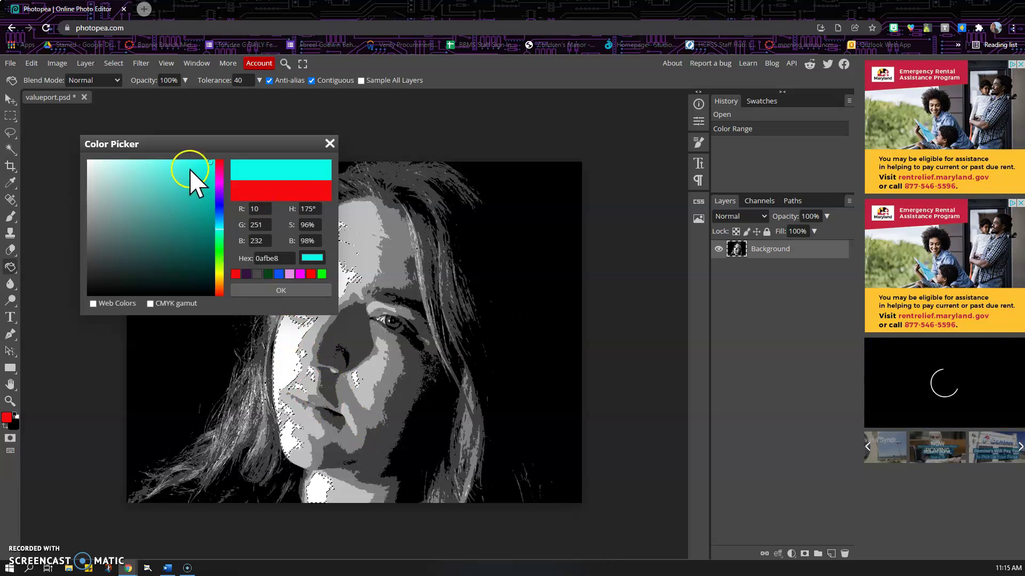
pyautogui.click(204, 161)
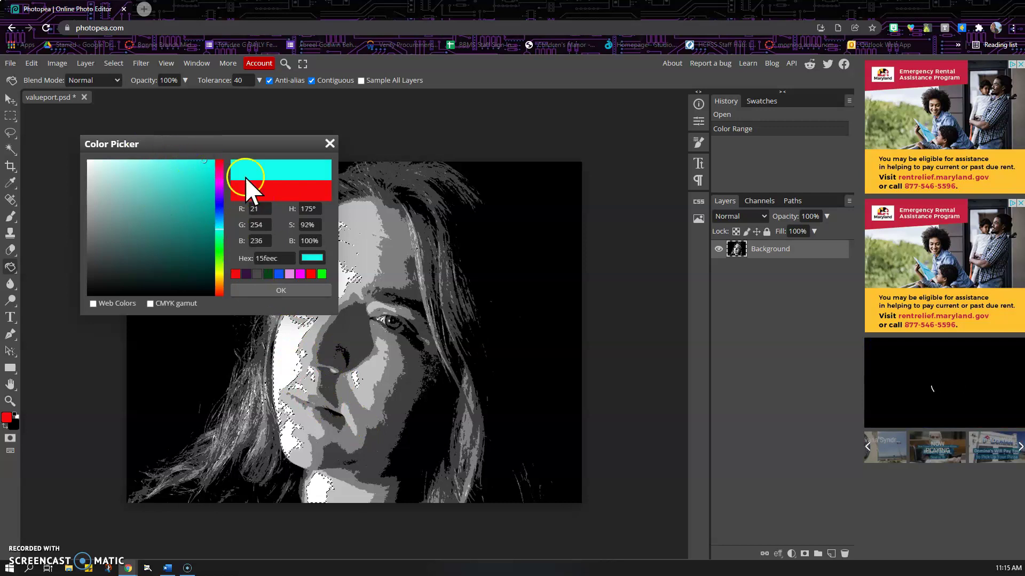
pyautogui.click(258, 292)
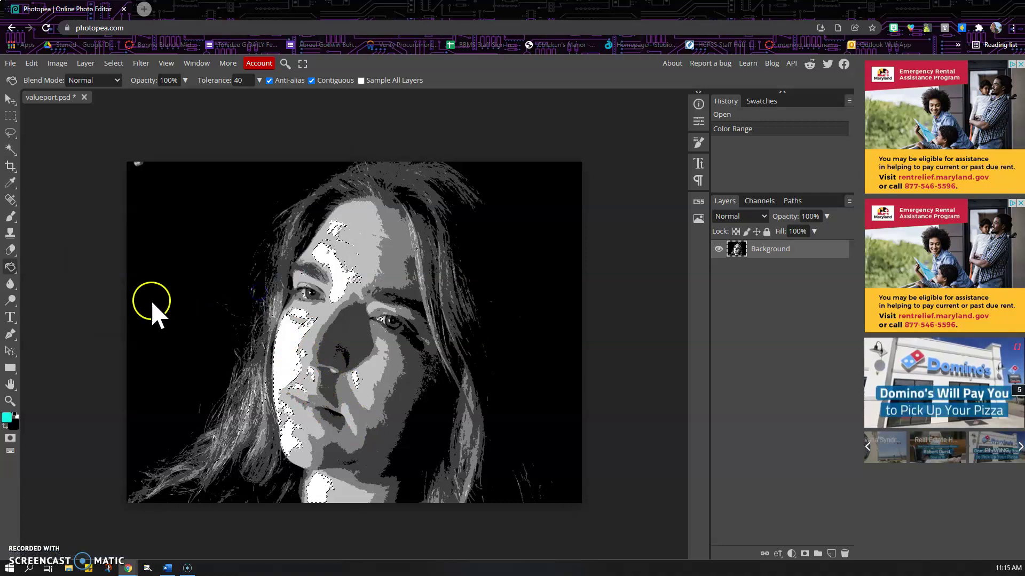
# Fill the selected white highlights with the cyan foreground colour at 100% opacity in Normal mode, and deselect
pyautogui.click(32, 64)
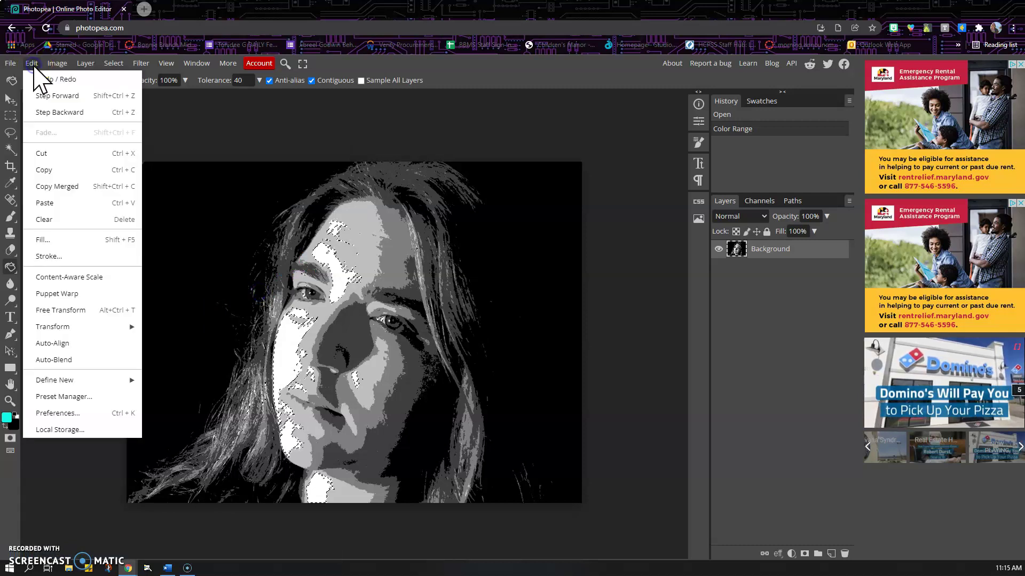
pyautogui.click(91, 239)
pyautogui.click(110, 164)
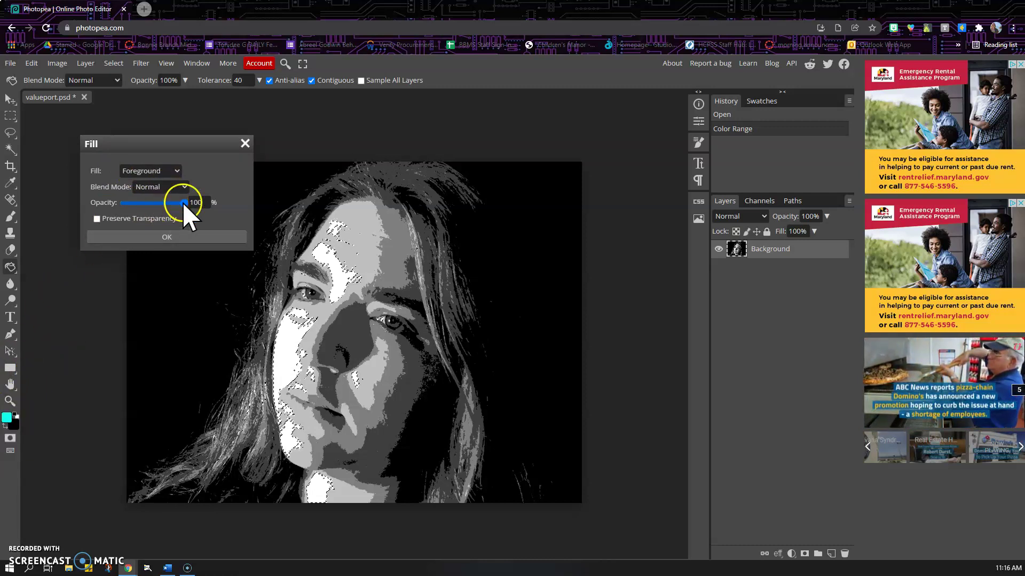
pyautogui.click(167, 237)
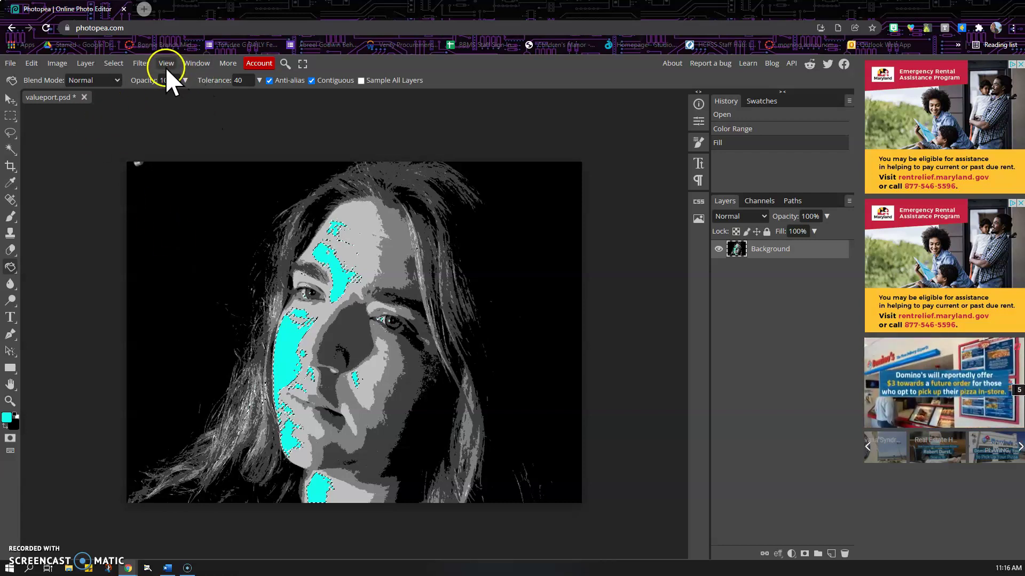
pyautogui.click(120, 63)
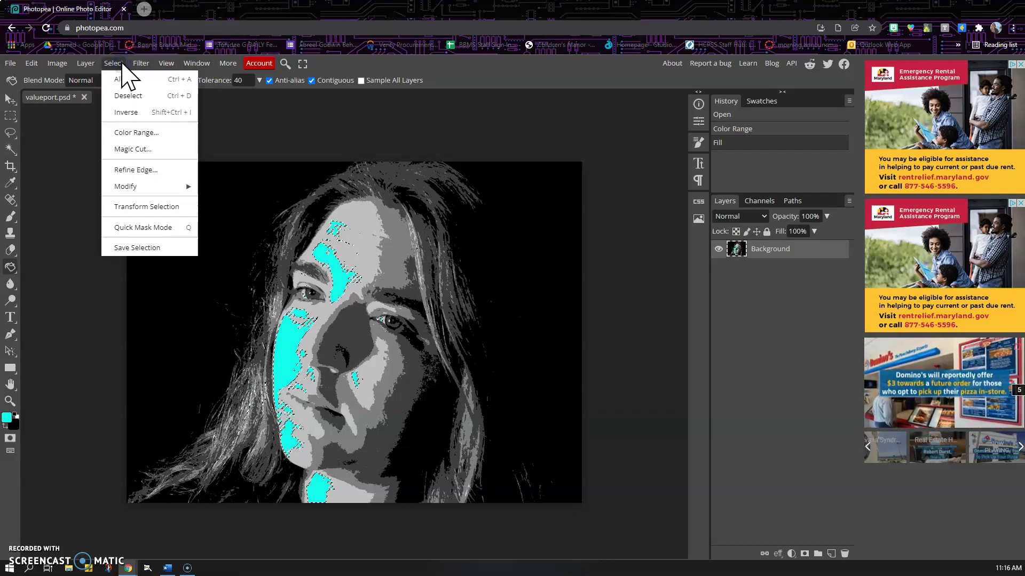
pyautogui.click(145, 98)
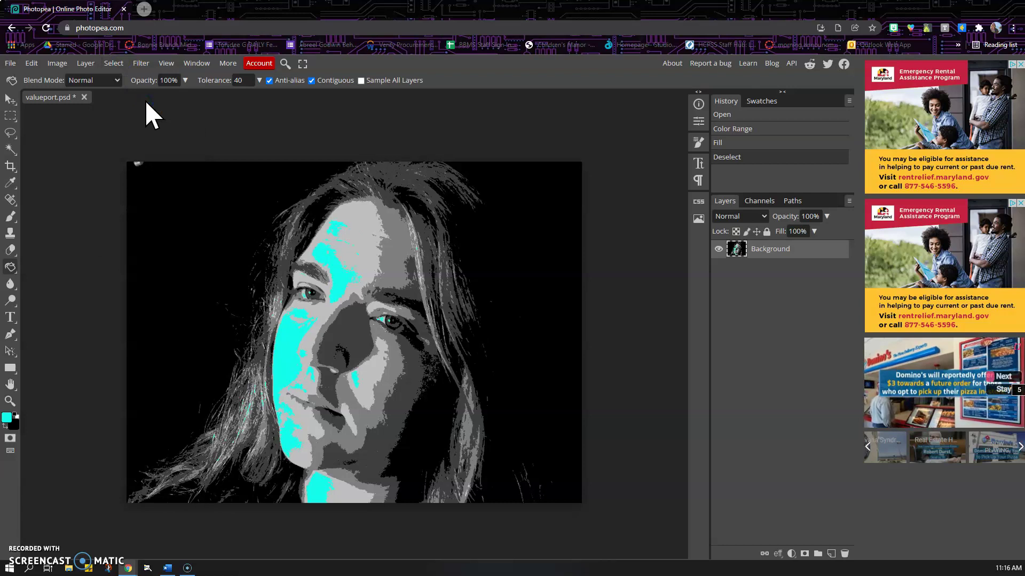
# Select all light grey areas of the portrait with Color Range, sampling the forehead
pyautogui.click(119, 64)
pyautogui.click(157, 131)
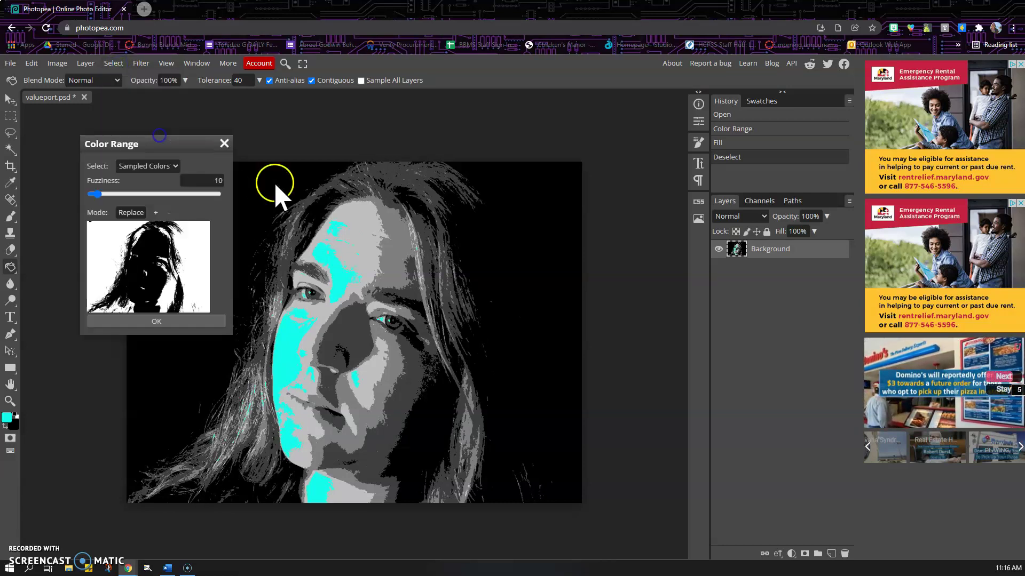
pyautogui.click(357, 226)
pyautogui.click(158, 321)
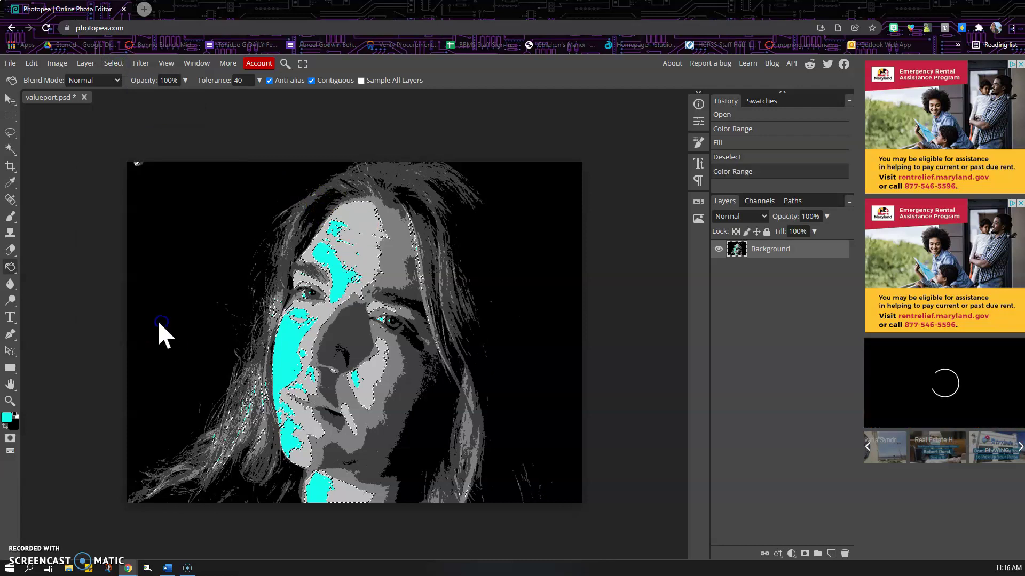
# Set the foreground colour to a strong blue, hex 192be1
pyautogui.click(8, 417)
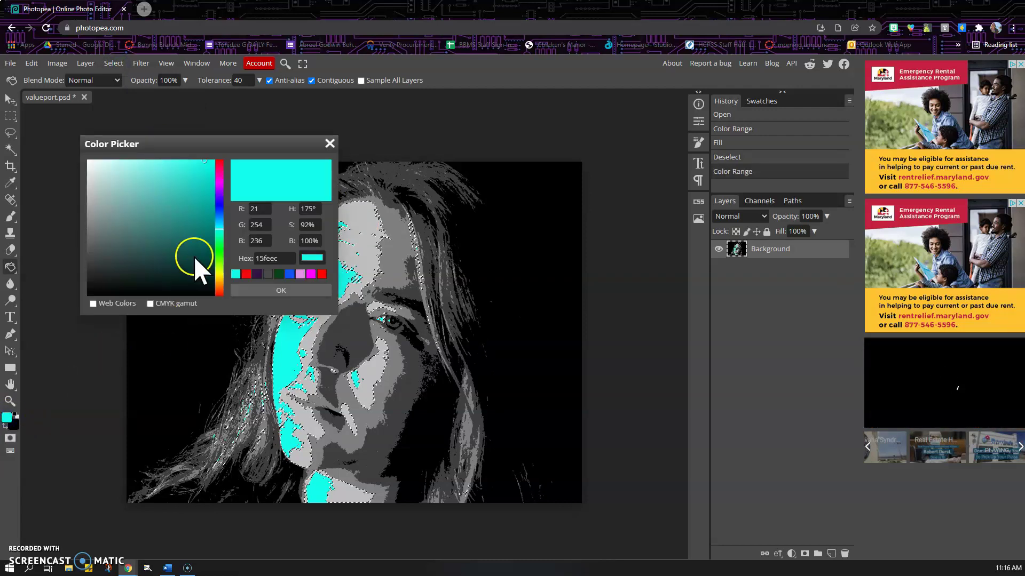
pyautogui.click(220, 212)
pyautogui.click(220, 207)
pyautogui.moveTo(200, 216)
pyautogui.mouseDown()
pyautogui.moveTo(198, 225)
pyautogui.moveTo(199, 208)
pyautogui.mouseUp()
pyautogui.click(198, 173)
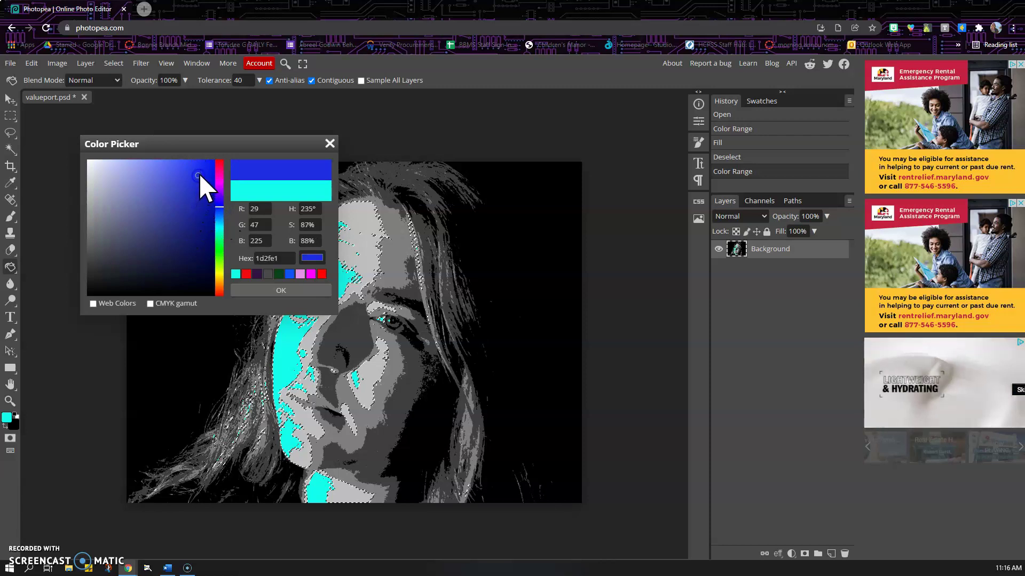
pyautogui.click(203, 183)
pyautogui.click(199, 175)
pyautogui.click(200, 175)
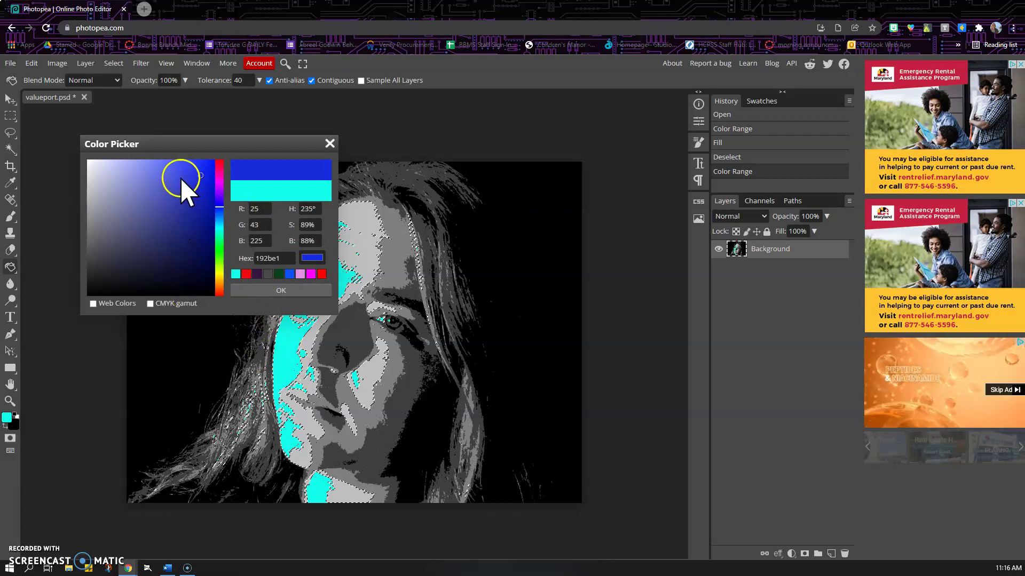
pyautogui.click(291, 291)
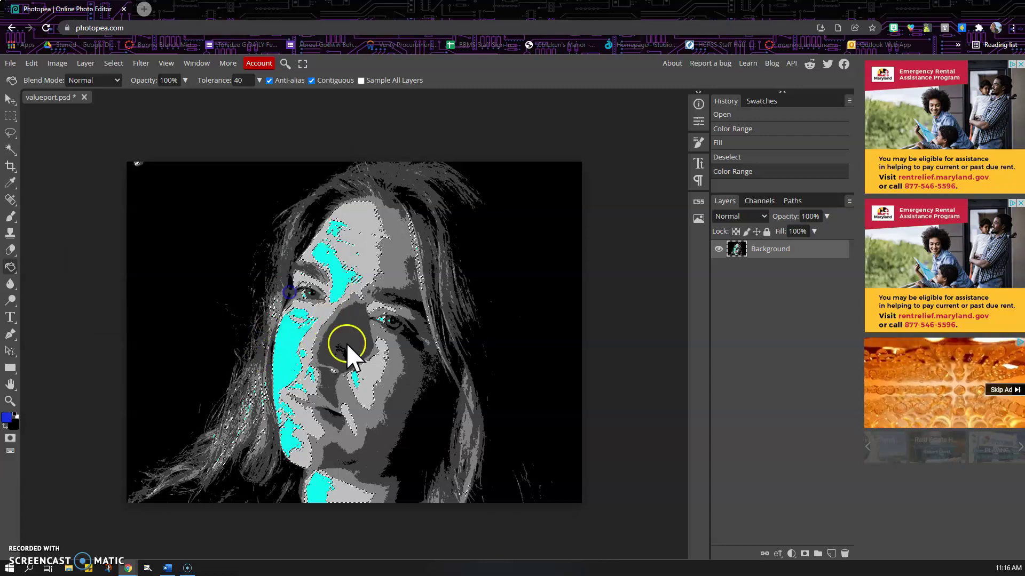
# Fill the selected light grey areas with the blue foreground colour and deselect
pyautogui.click(33, 64)
pyautogui.click(58, 240)
pyautogui.click(163, 237)
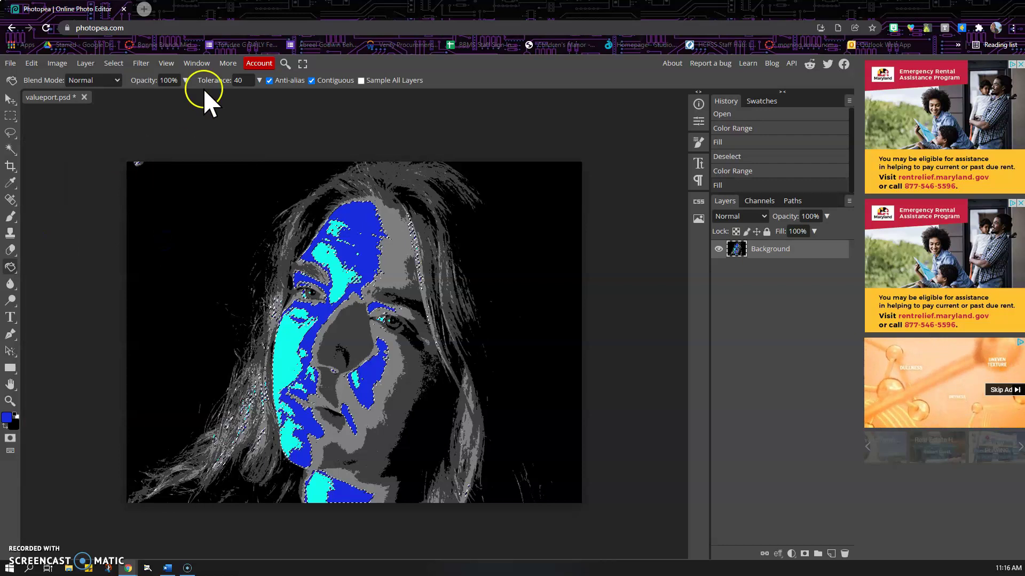
pyautogui.click(114, 63)
pyautogui.click(142, 97)
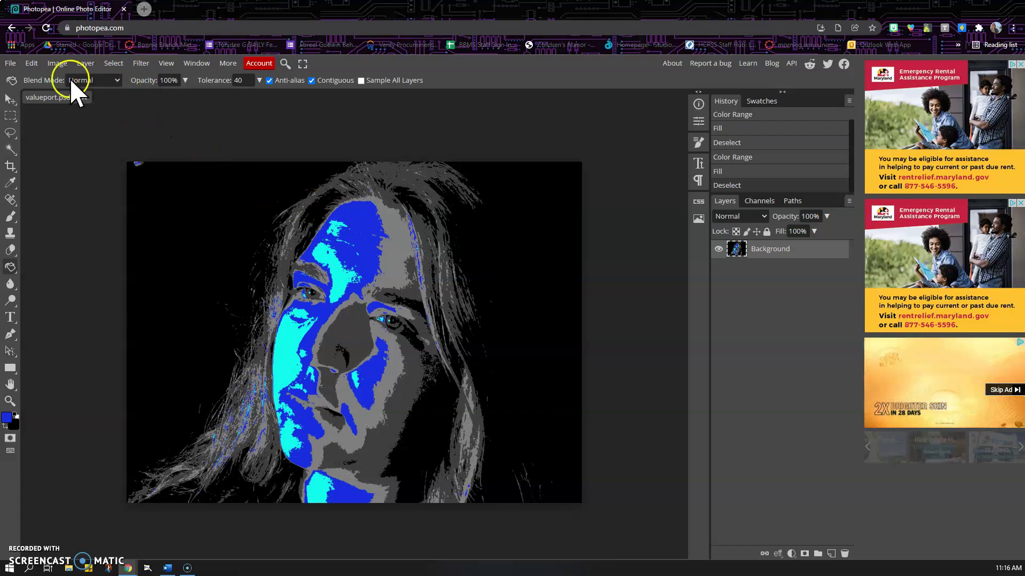
# Select all medium grey areas with Color Range, sampling the shaded side of the forehead
pyautogui.click(114, 63)
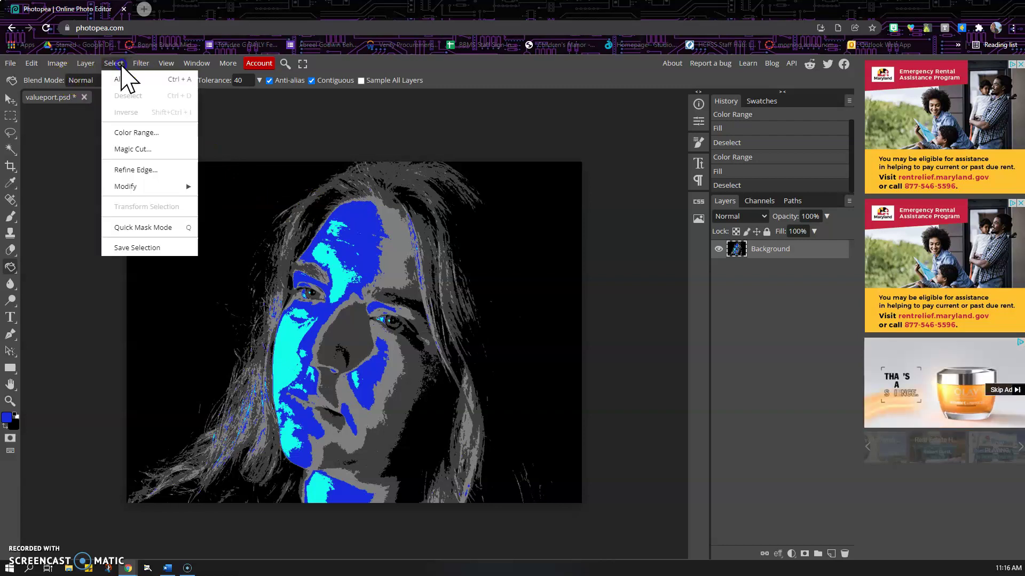
pyautogui.click(133, 134)
pyautogui.click(396, 254)
pyautogui.click(184, 322)
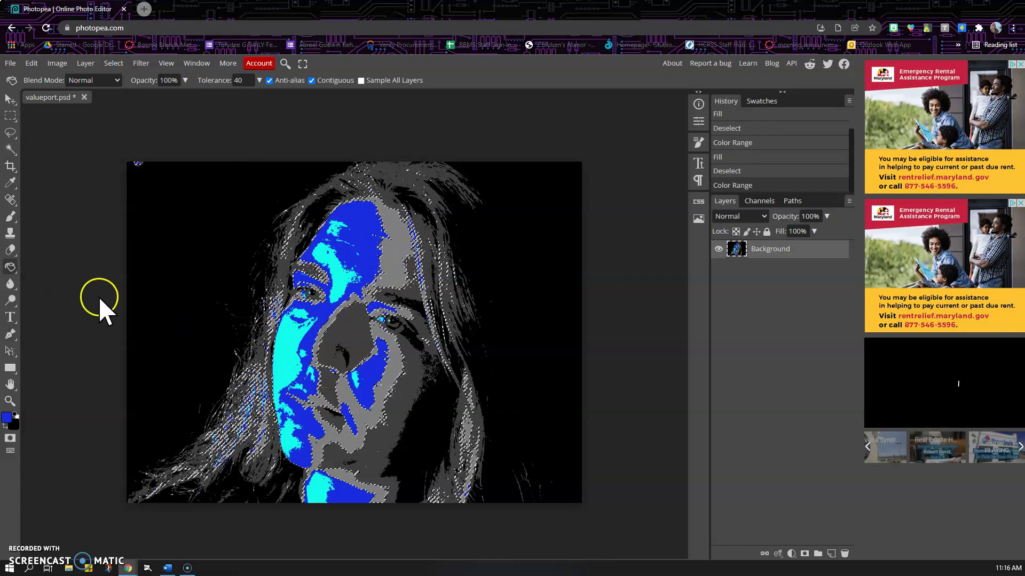
# Set the foreground colour to purple, hex 6c20c1
pyautogui.click(7, 417)
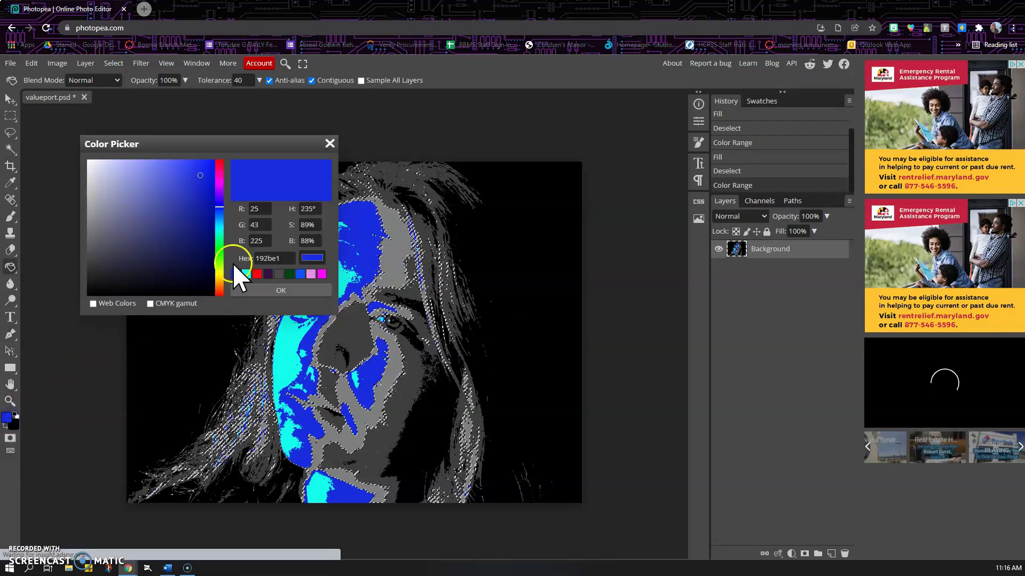
pyautogui.click(220, 190)
pyautogui.moveTo(219, 191); pyautogui.dragTo(218, 195)
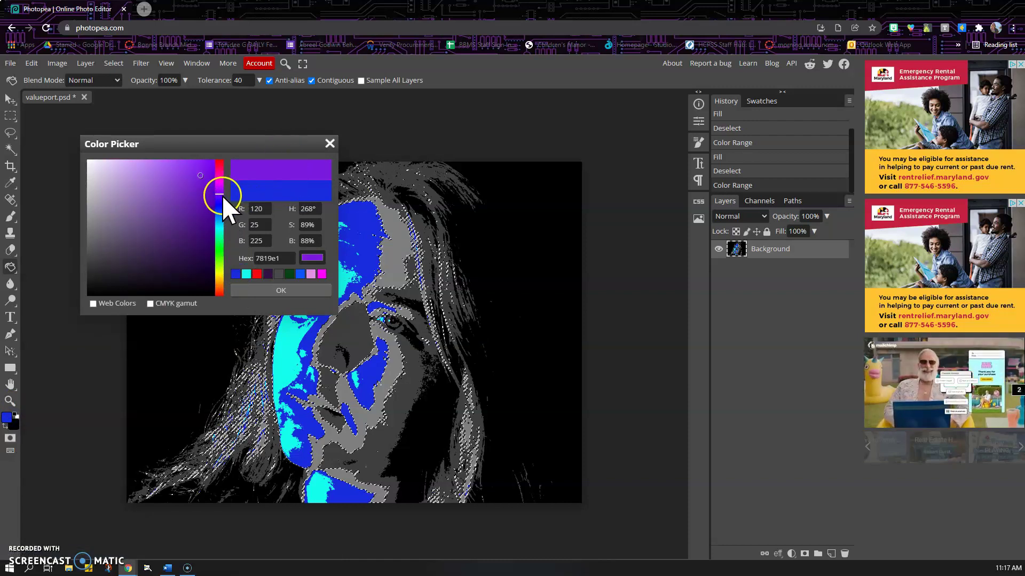
pyautogui.click(193, 192)
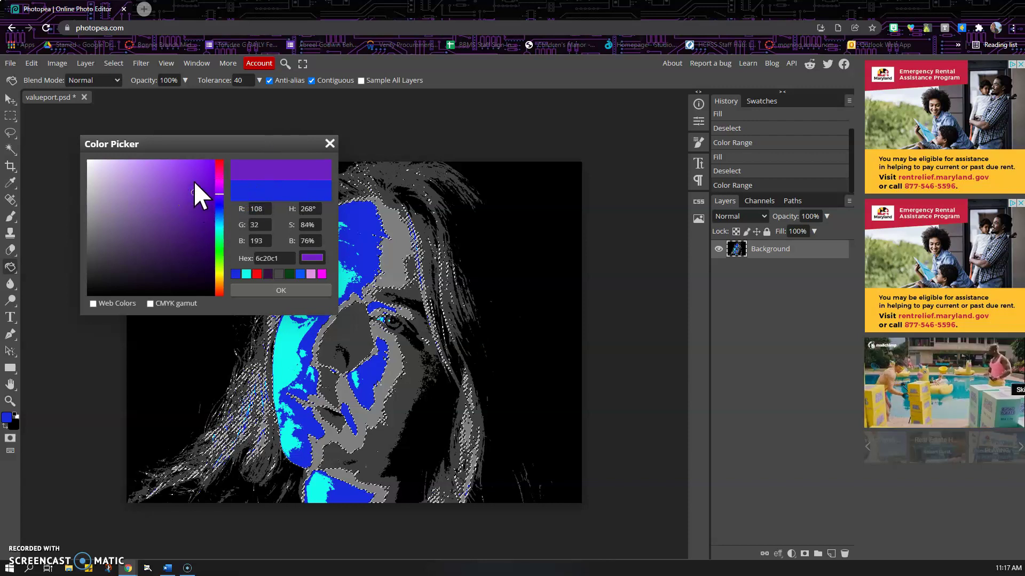
pyautogui.click(262, 289)
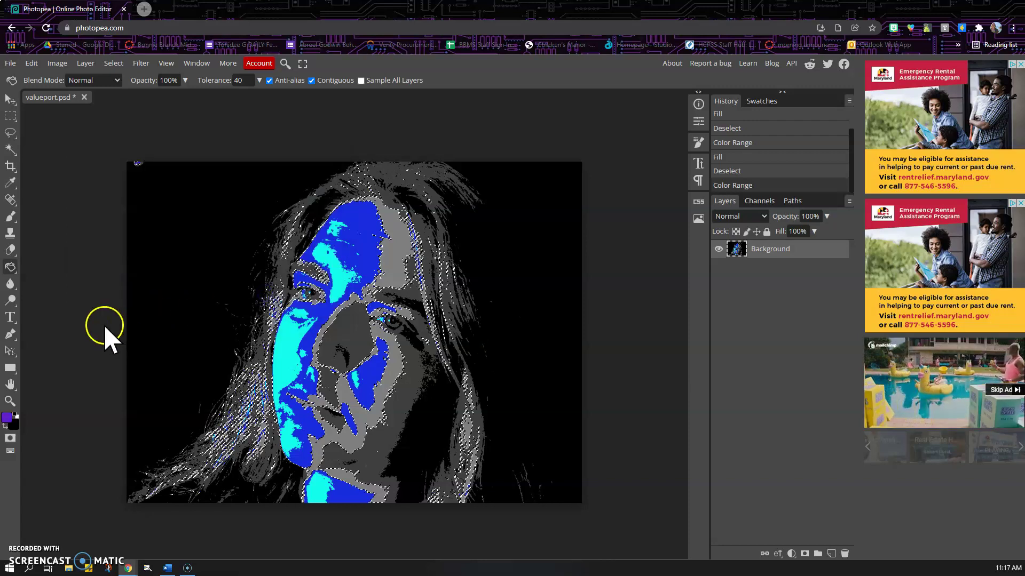
# Fill the selected medium grey areas with the purple foreground colour and deselect
pyautogui.click(32, 63)
pyautogui.click(74, 234)
pyautogui.click(170, 238)
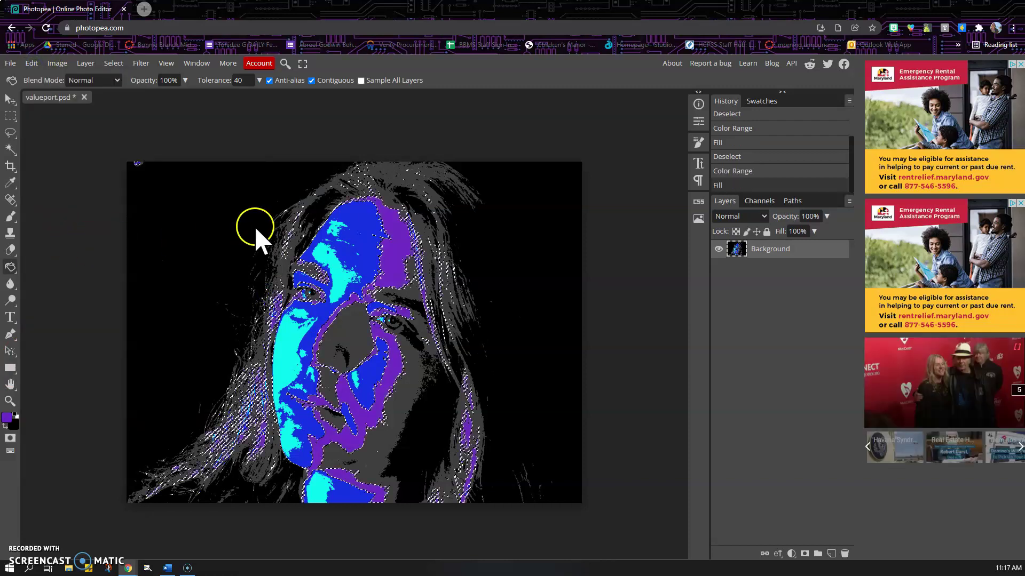
pyautogui.click(114, 63)
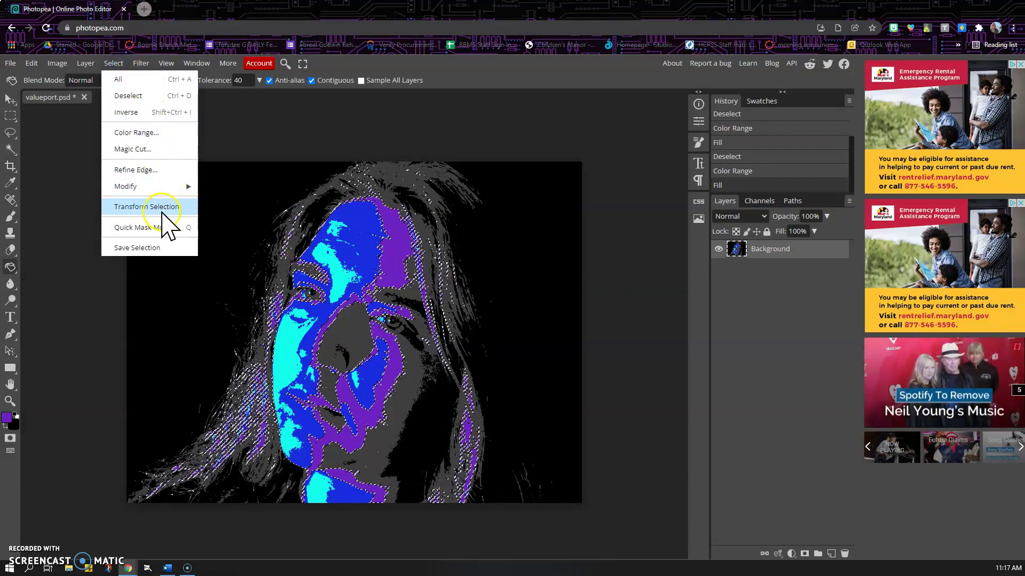
pyautogui.click(148, 98)
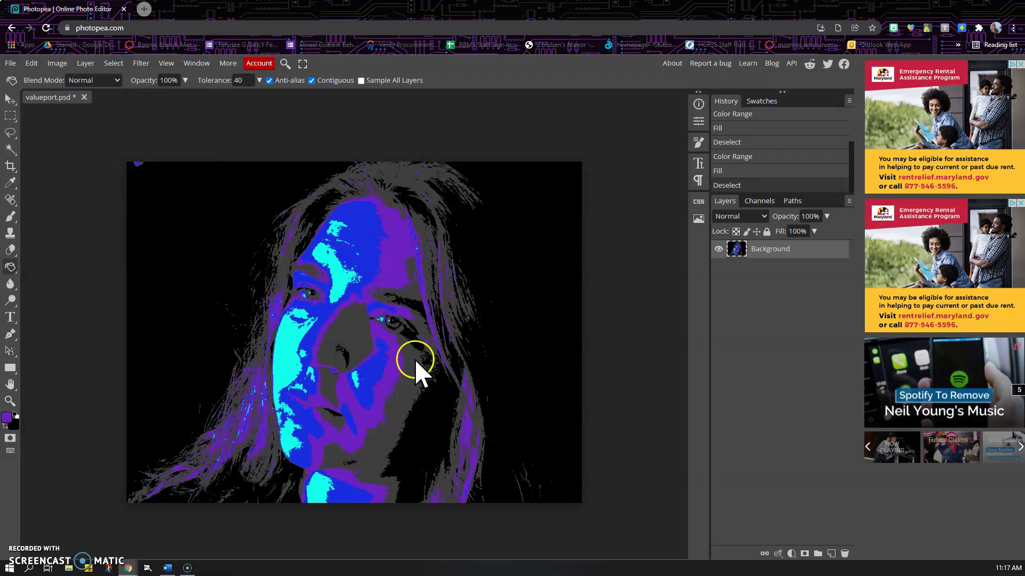
# Select all dark grey areas of the portrait with Color Range, sampling the shadow on the nose
pyautogui.click(113, 63)
pyautogui.click(139, 133)
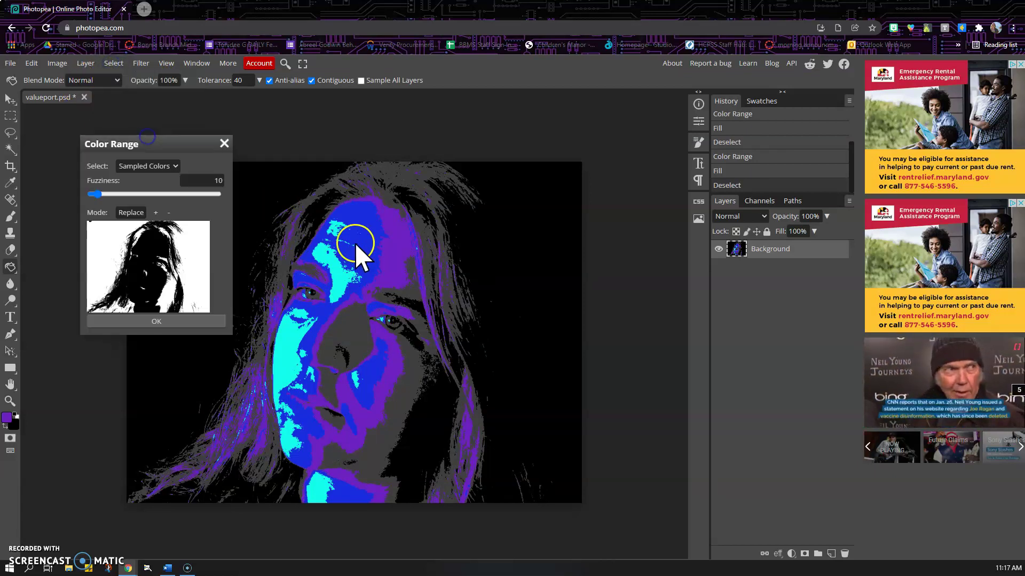
pyautogui.click(355, 326)
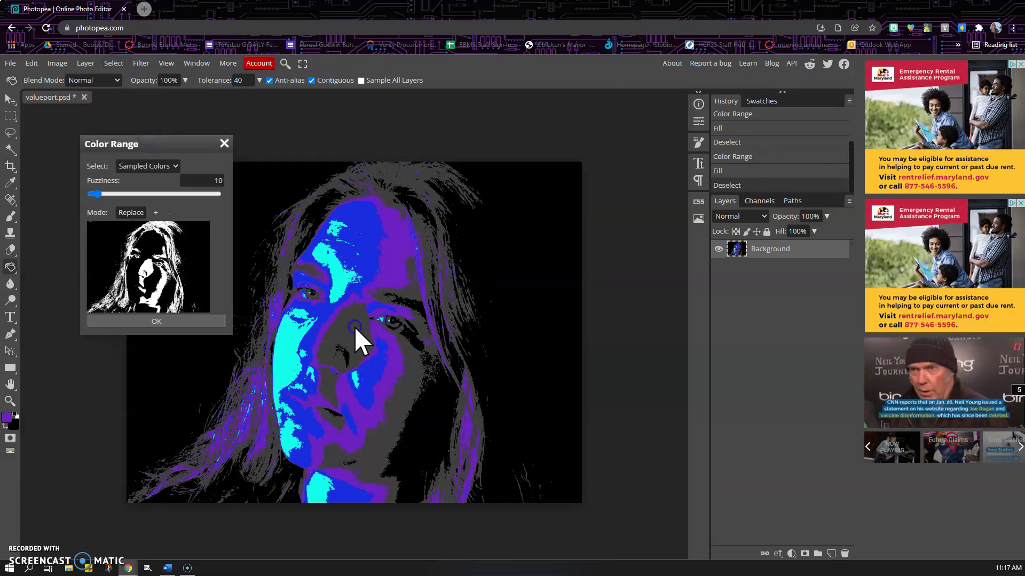
pyautogui.click(174, 320)
# Set the foreground colour to dark magenta, hex 571044
pyautogui.click(7, 419)
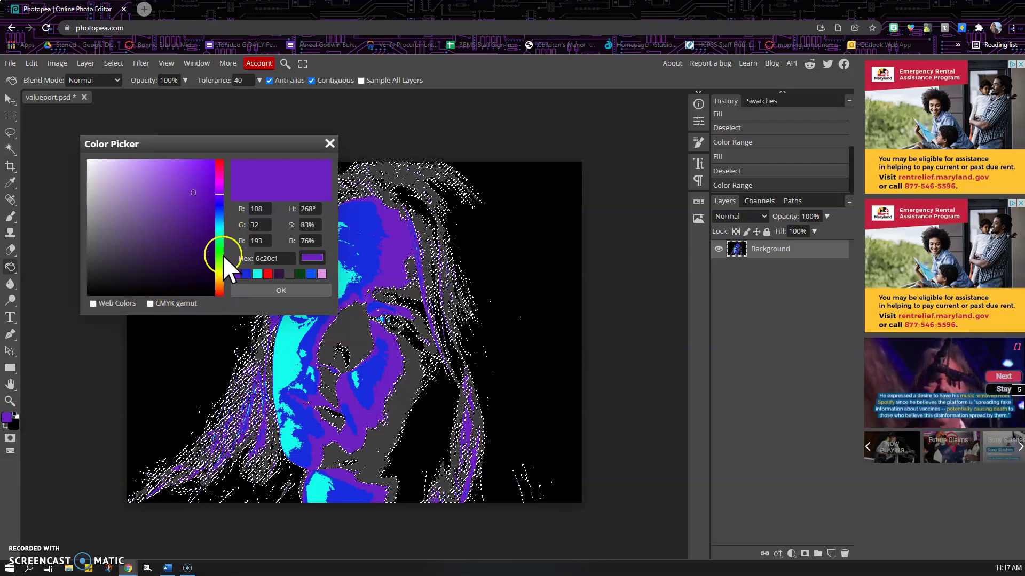
pyautogui.moveTo(221, 181); pyautogui.dragTo(219, 176)
pyautogui.moveTo(192, 226); pyautogui.dragTo(191, 249)
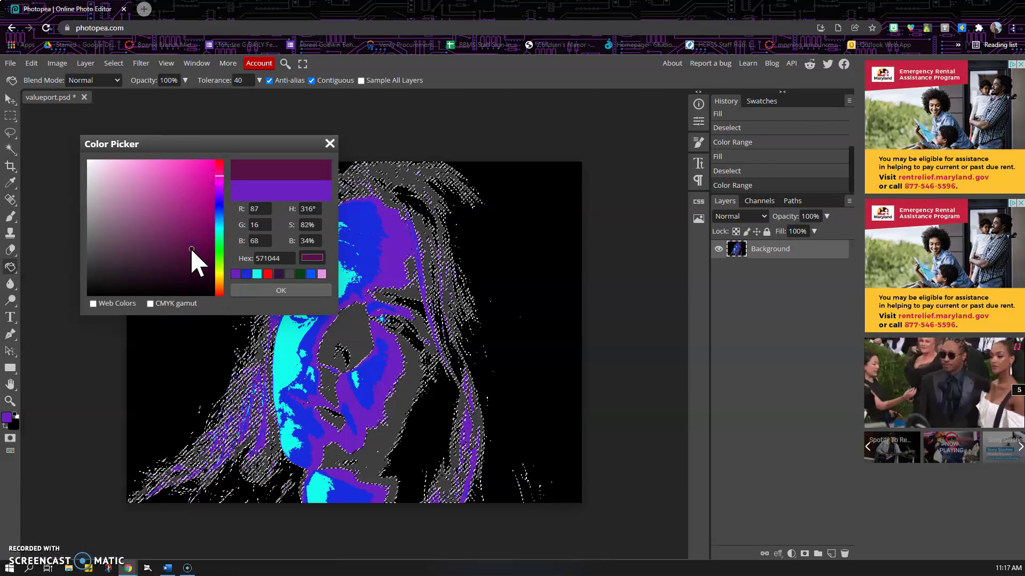
pyautogui.click(271, 291)
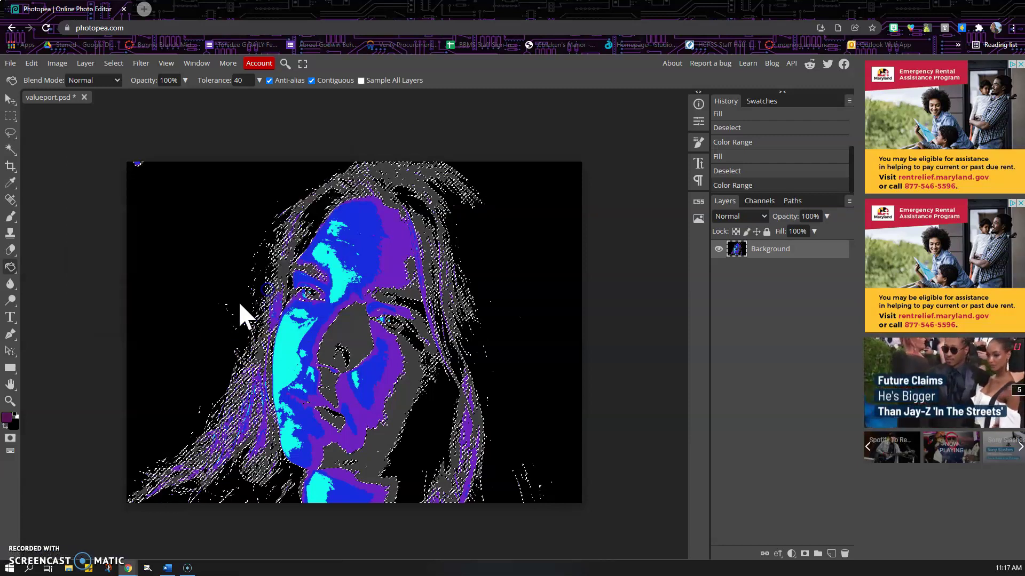
# Fill the selected dark grey areas with the dark magenta foreground colour and deselect
pyautogui.click(31, 63)
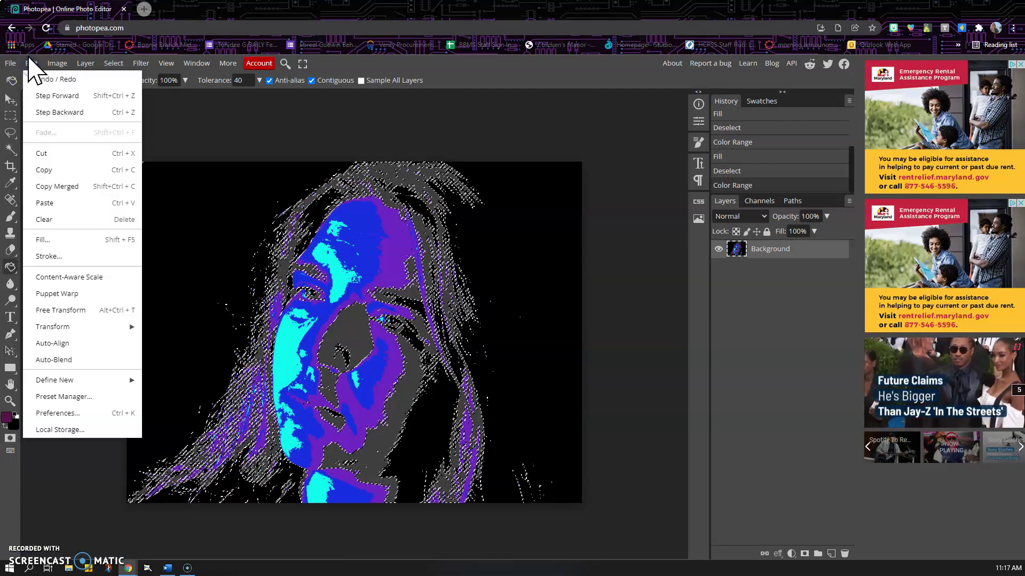
pyautogui.click(62, 240)
pyautogui.click(178, 236)
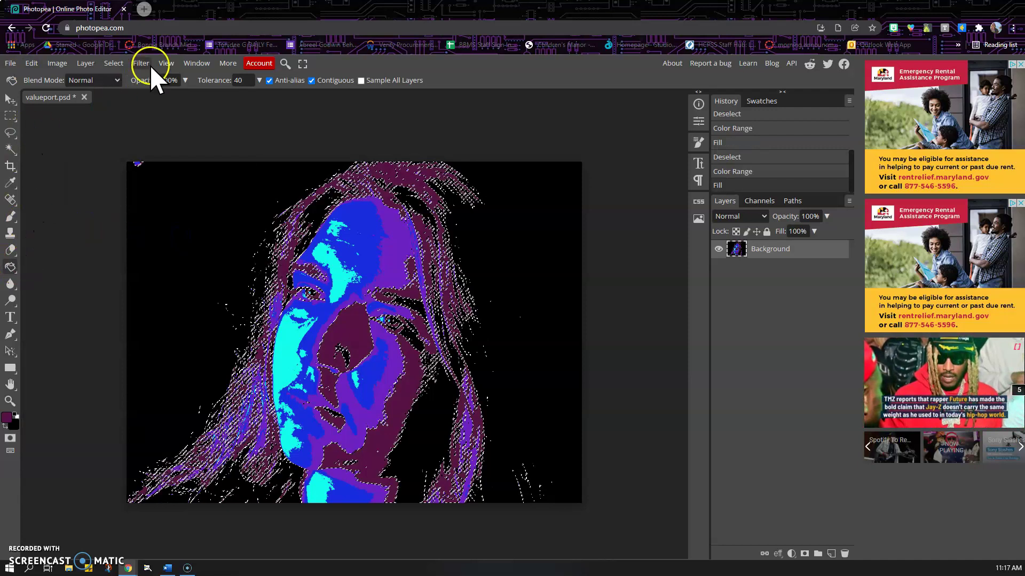
pyautogui.click(113, 62)
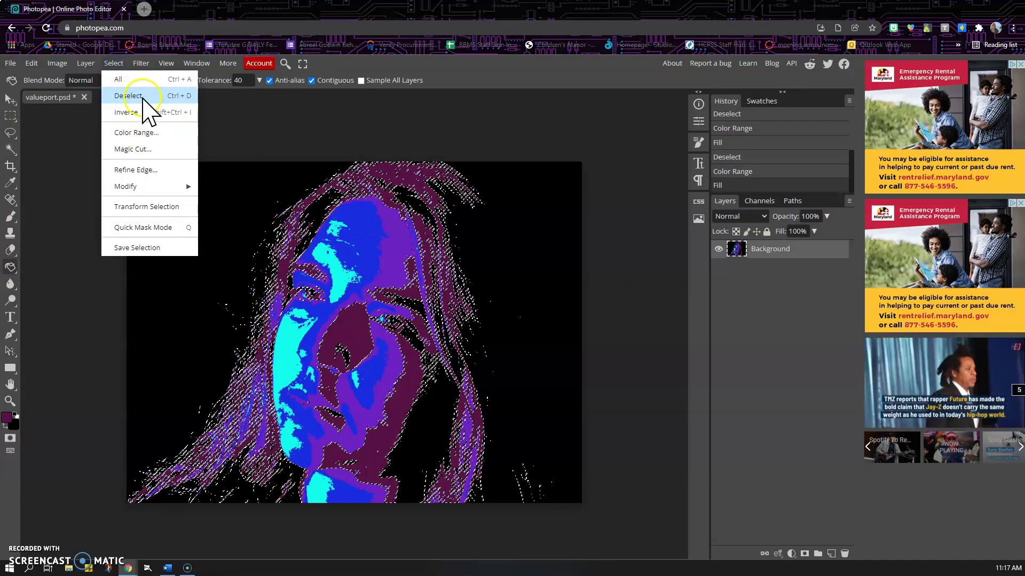
pyautogui.click(140, 94)
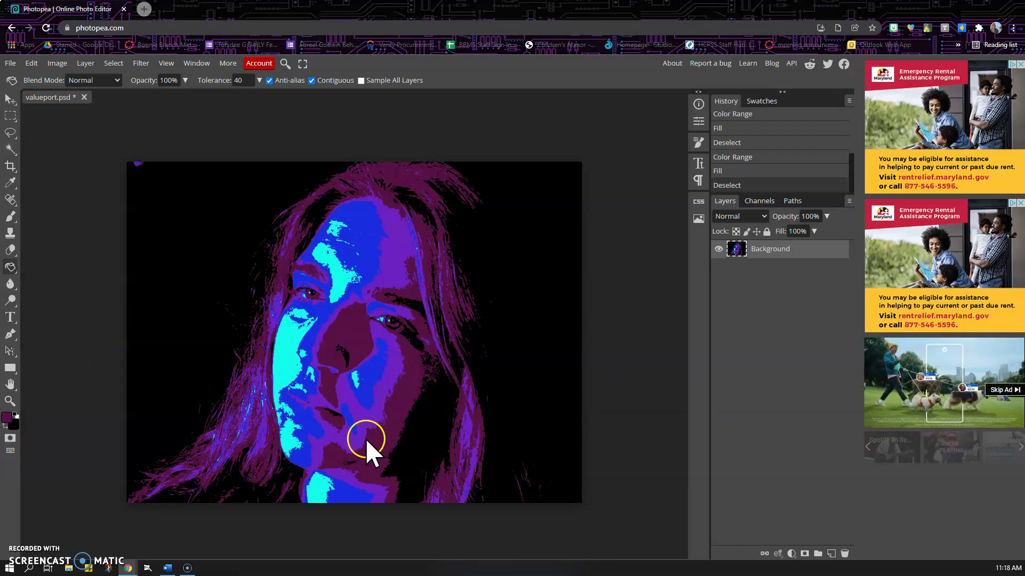
pyautogui.click(11, 115)
pyautogui.moveTo(127, 162); pyautogui.dragTo(245, 325)
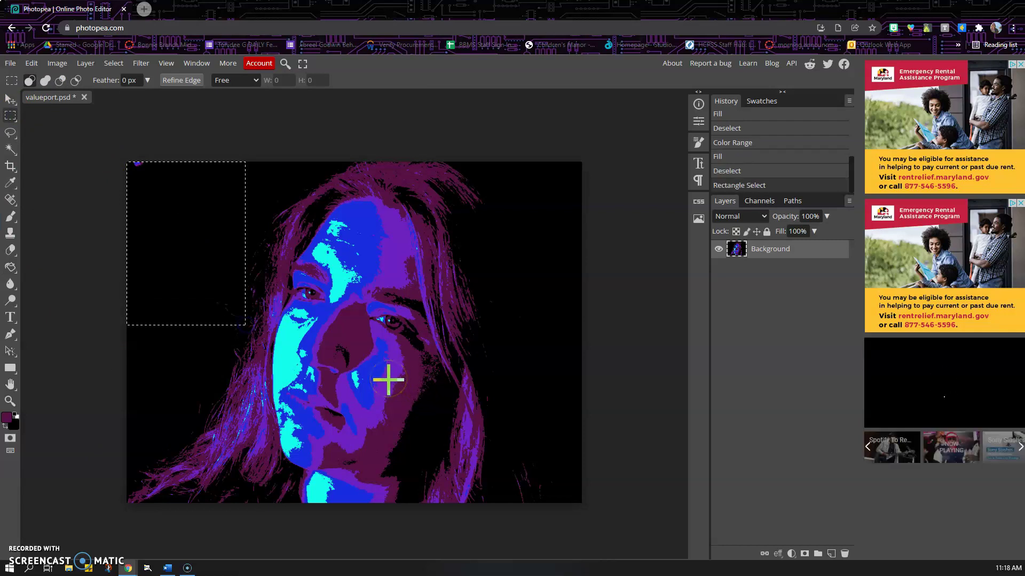
pyautogui.hotkey('ctrl', 'z')
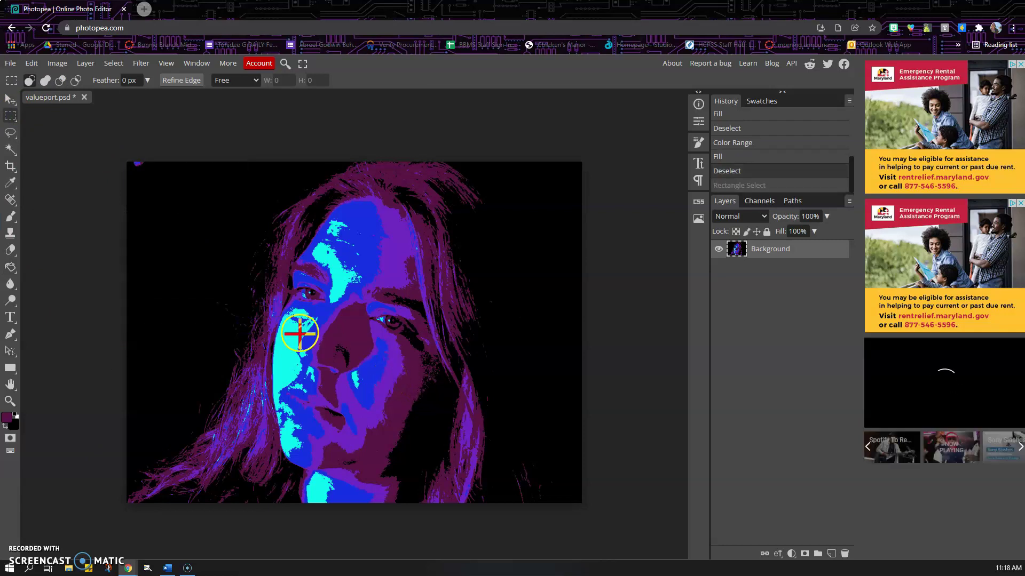
# Try filling the black background left of the portrait with green, hex 0aa232, using the Paint Bucket tool, and undo the fill
pyautogui.click(11, 268)
pyautogui.moveTo(11, 268)
pyautogui.mouseDown()
pyautogui.moveTo(60, 283)
pyautogui.moveTo(60, 270)
pyautogui.moveTo(67, 286)
pyautogui.mouseUp()
pyautogui.click(9, 417)
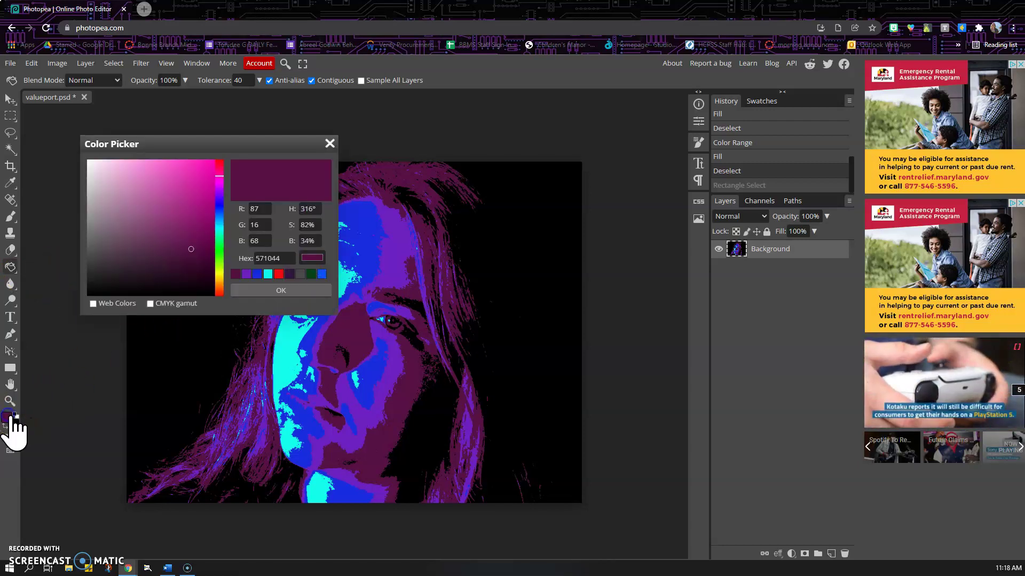
pyautogui.click(269, 277)
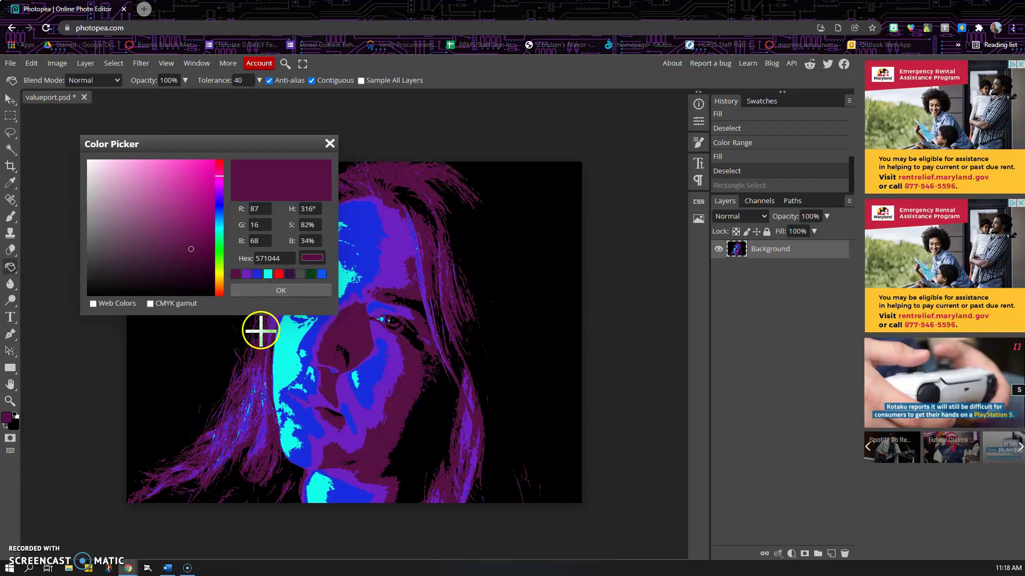
pyautogui.moveTo(219, 257); pyautogui.dragTo(224, 226)
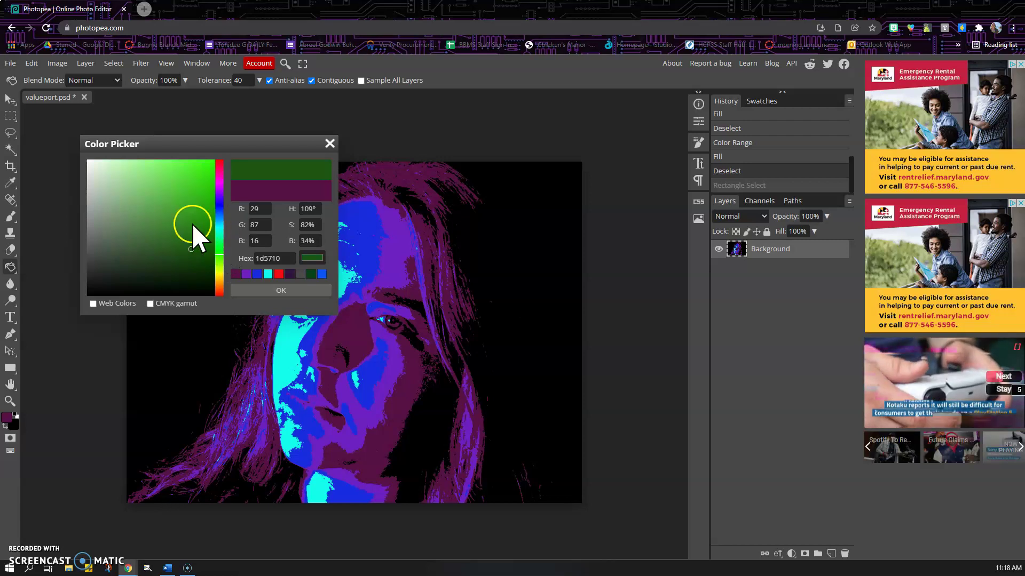
pyautogui.click(181, 200)
pyautogui.moveTo(225, 254)
pyautogui.mouseDown()
pyautogui.moveTo(222, 279)
pyautogui.moveTo(223, 235)
pyautogui.mouseUp()
pyautogui.moveTo(202, 193); pyautogui.dragTo(222, 237)
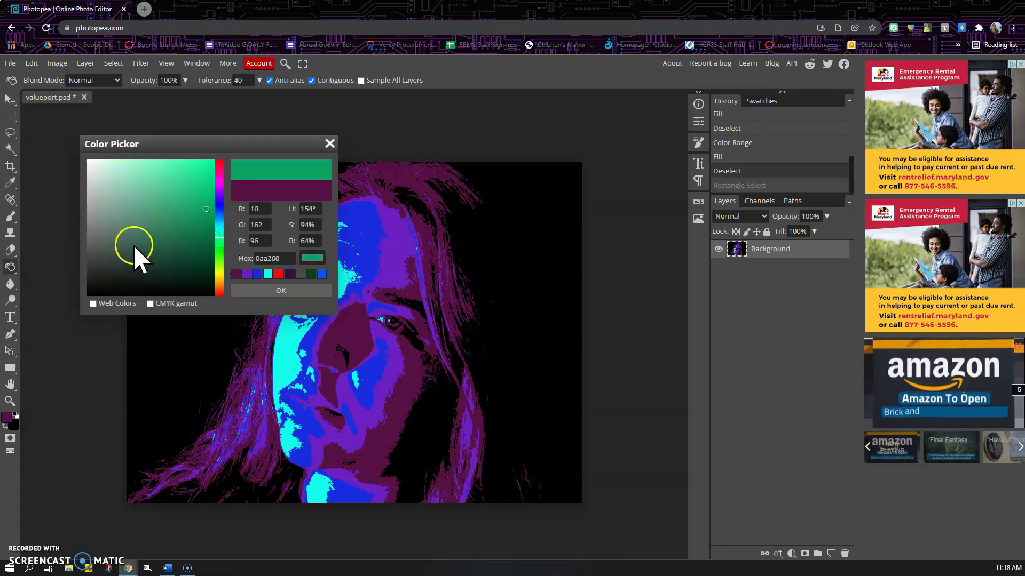
pyautogui.moveTo(225, 247)
pyautogui.mouseDown()
pyautogui.moveTo(224, 255)
pyautogui.moveTo(219, 245)
pyautogui.mouseUp()
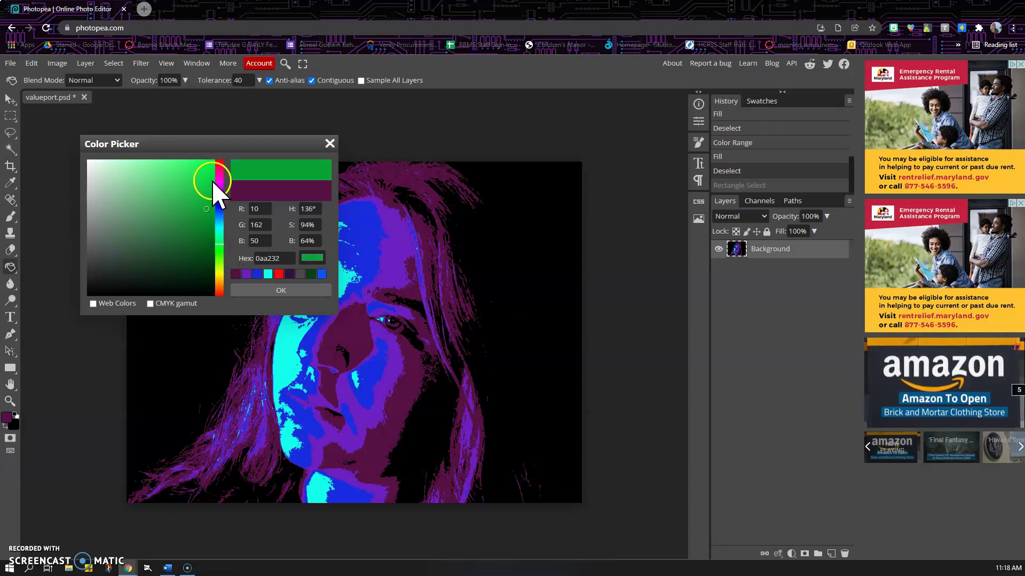
pyautogui.click(280, 292)
pyautogui.click(258, 291)
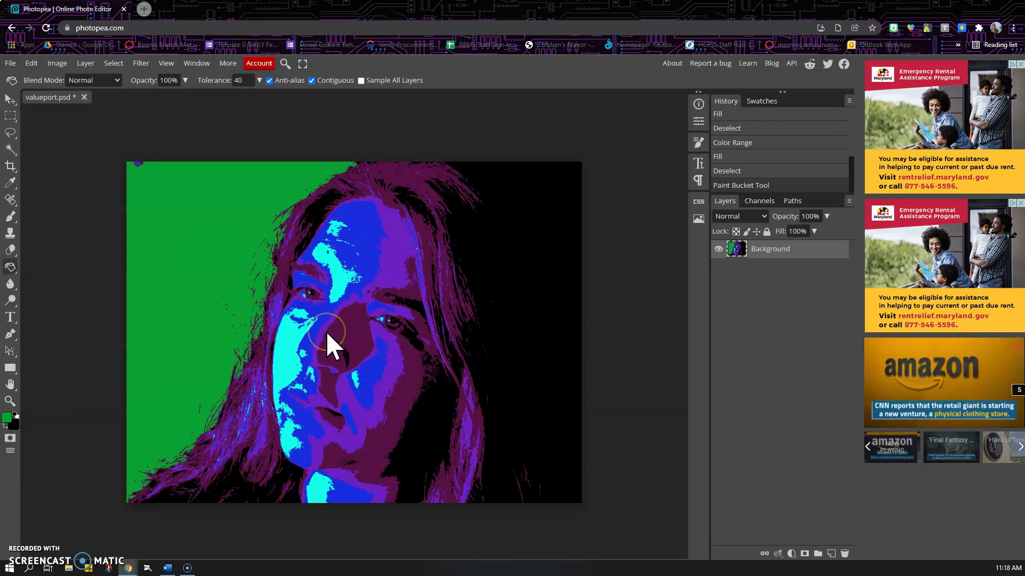
pyautogui.click(751, 171)
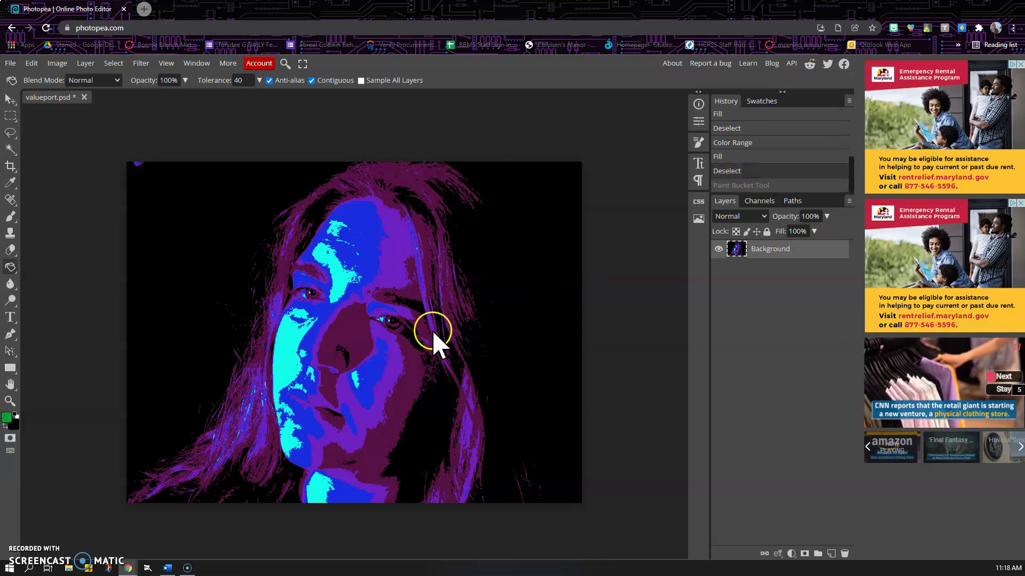
# Try filling the black background left of the portrait with dark green, hex 0b4019, and undo the fill
pyautogui.click(8, 418)
pyautogui.click(193, 261)
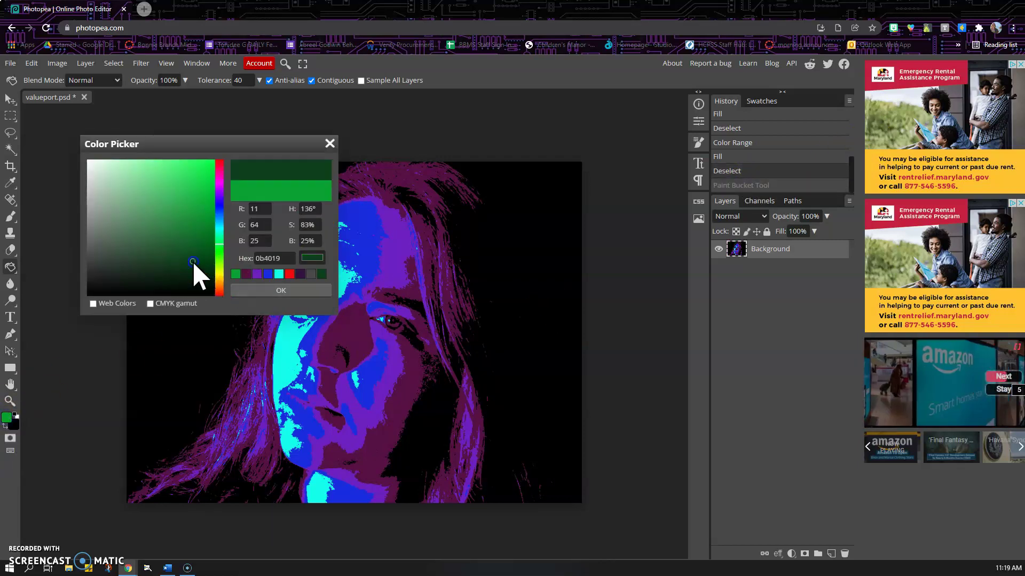
pyautogui.click(288, 295)
pyautogui.click(206, 315)
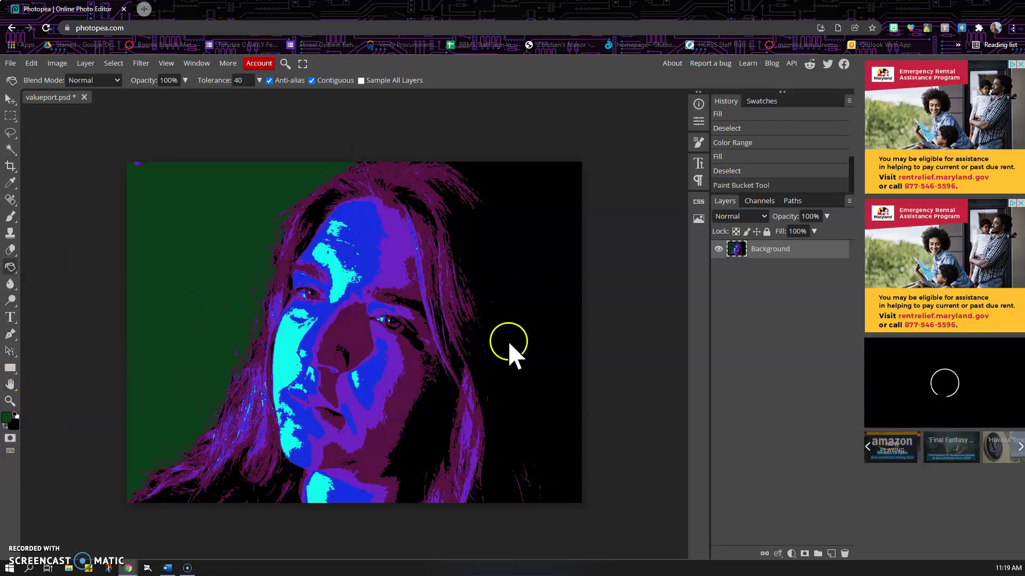
pyautogui.click(777, 172)
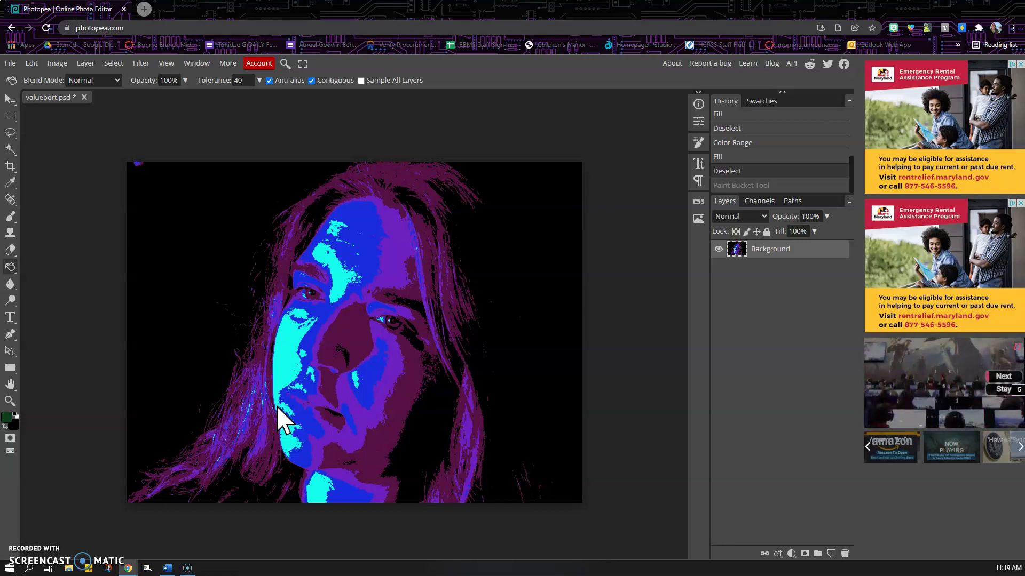
# Set the foreground colour to dark teal, hex 0b3d40, and fill the black background left of the portrait with it
pyautogui.click(7, 418)
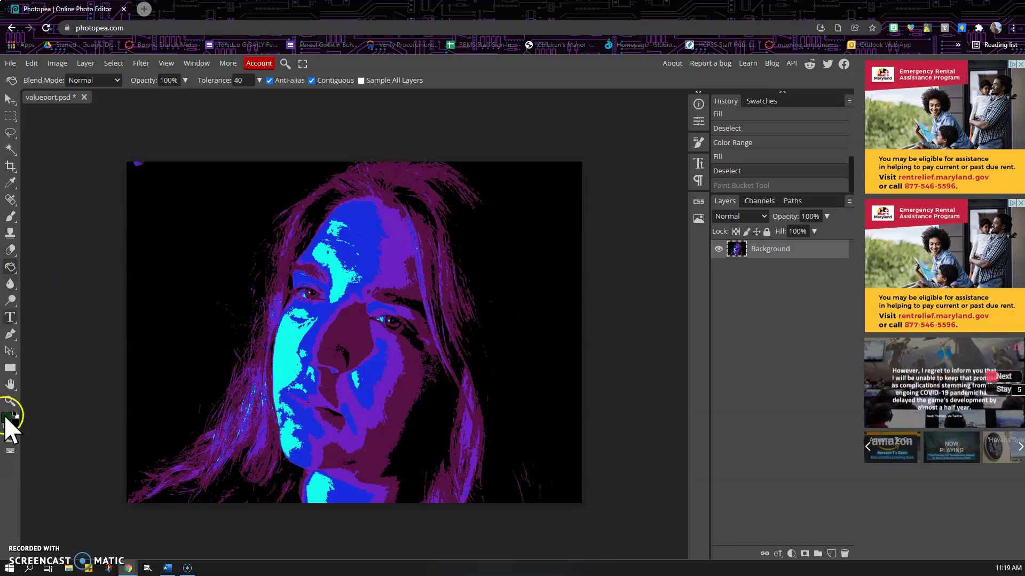
pyautogui.click(221, 227)
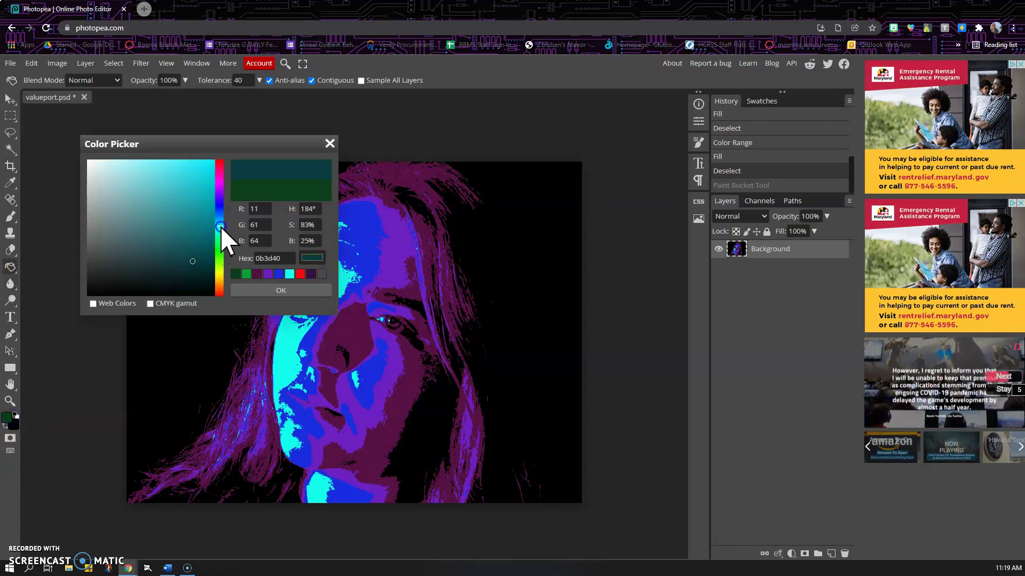
pyautogui.click(281, 293)
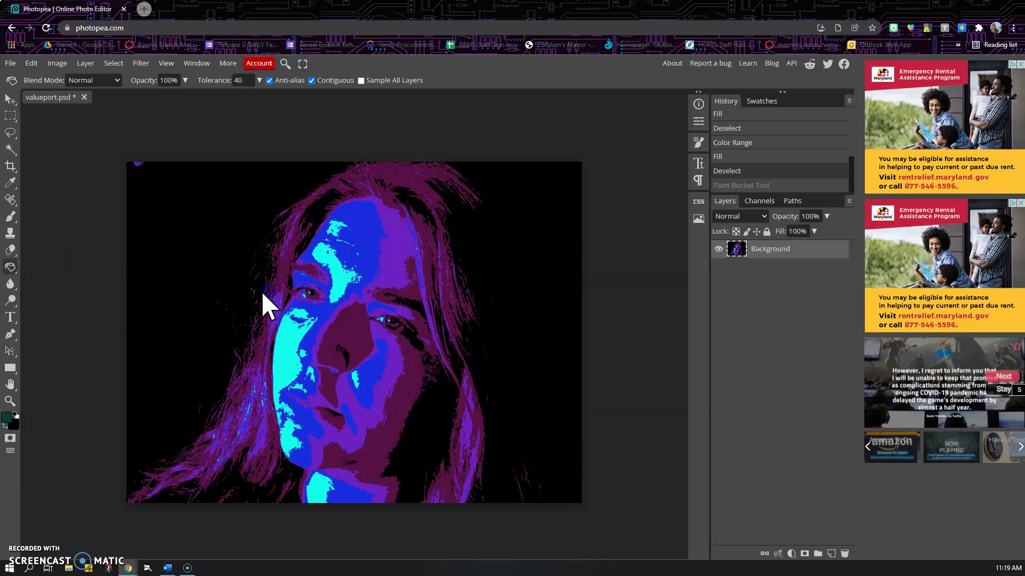
pyautogui.click(165, 311)
pyautogui.click(301, 332)
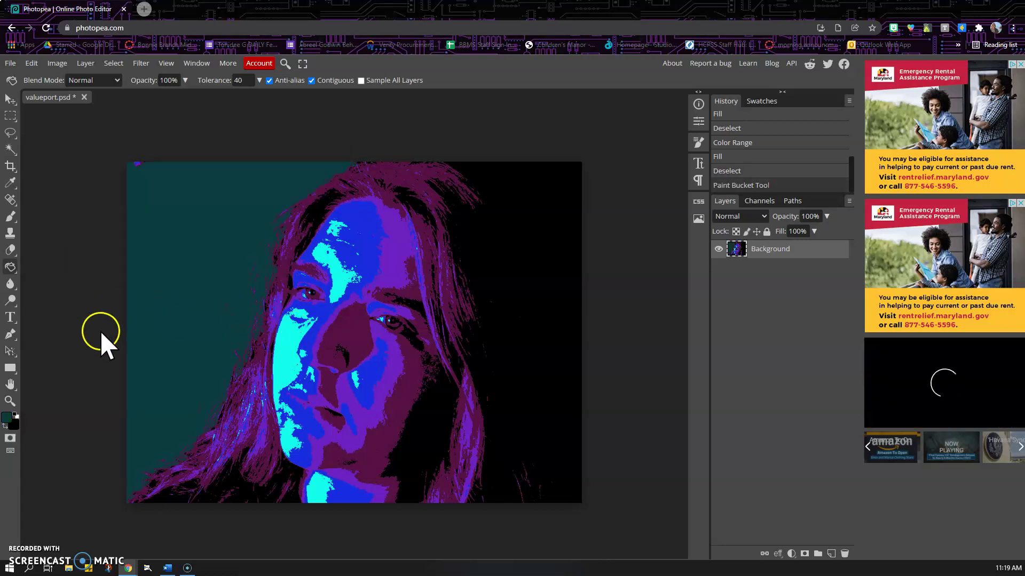
# Set the foreground colour to the recently used red, hex f60a0f, and fill the teal background left of the portrait with it
pyautogui.click(8, 419)
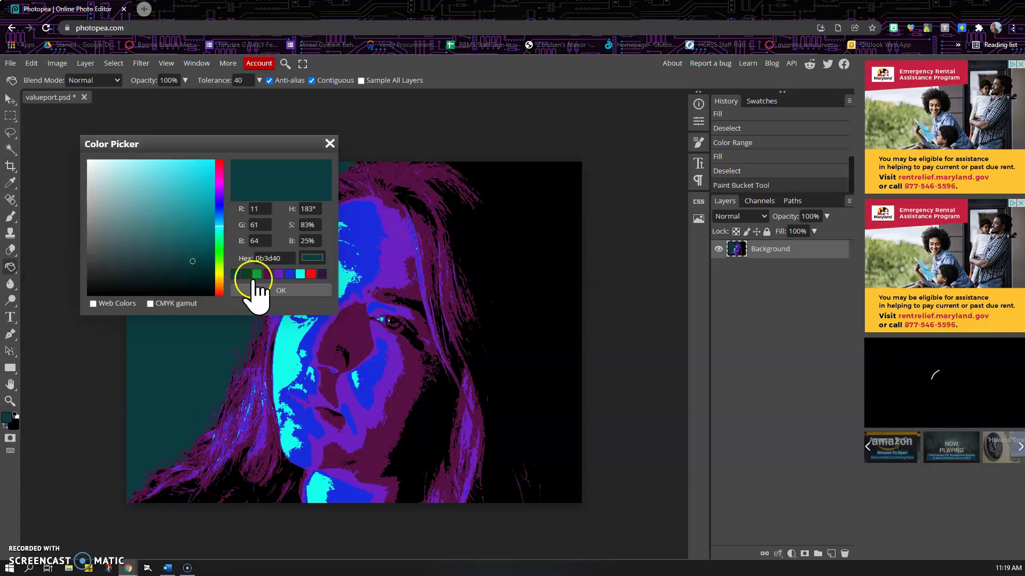
pyautogui.click(311, 274)
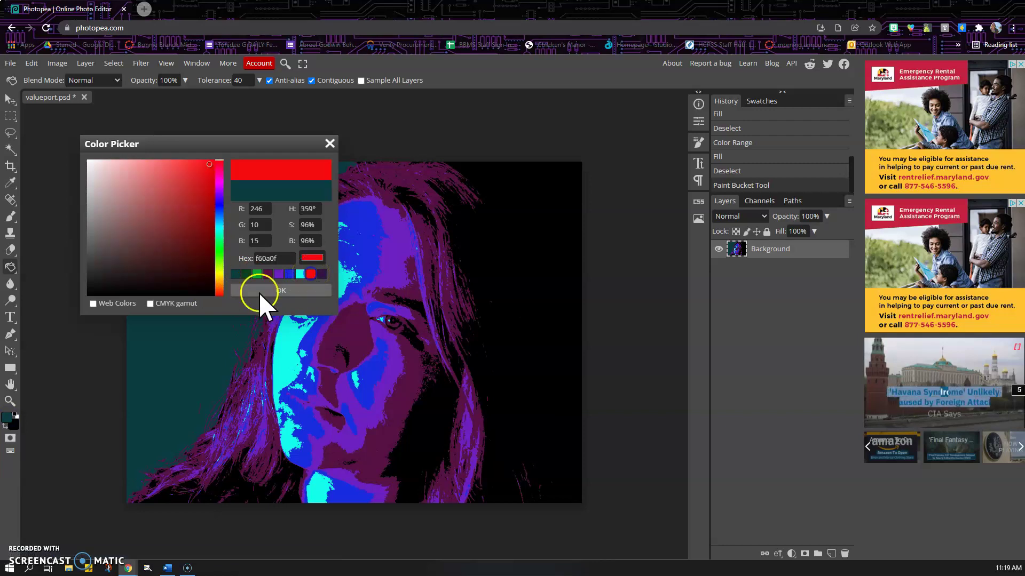
pyautogui.click(275, 291)
pyautogui.click(200, 303)
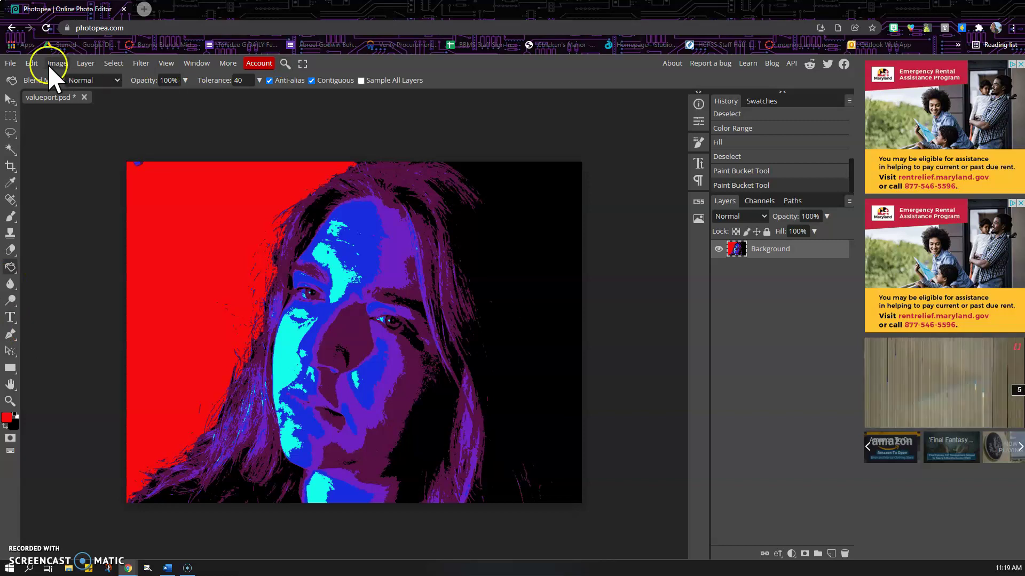
# Export the portrait as a JPG named valueport, 1280 by 960 px at 70% quality
pyautogui.click(10, 63)
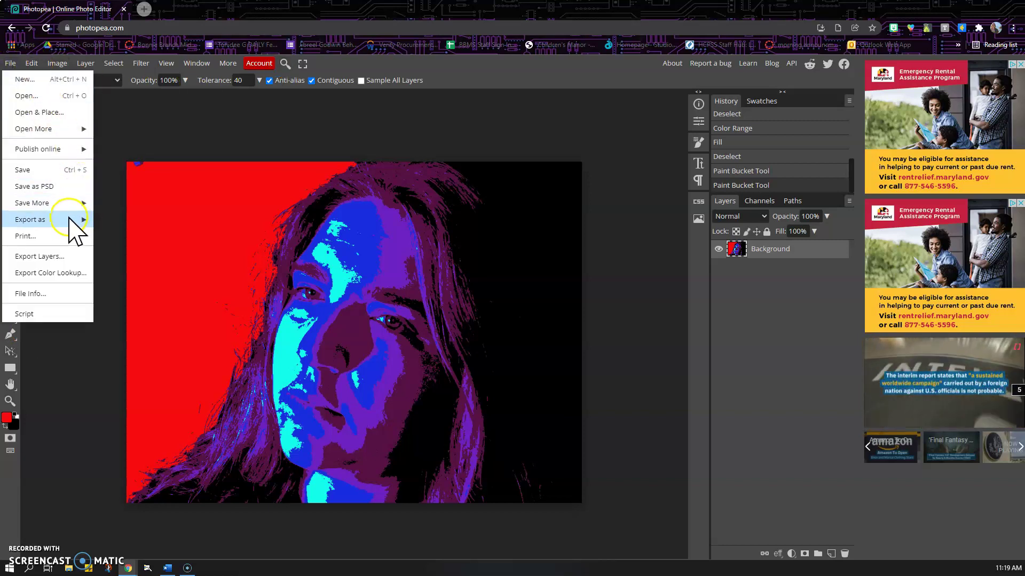
pyautogui.moveTo(69, 220)
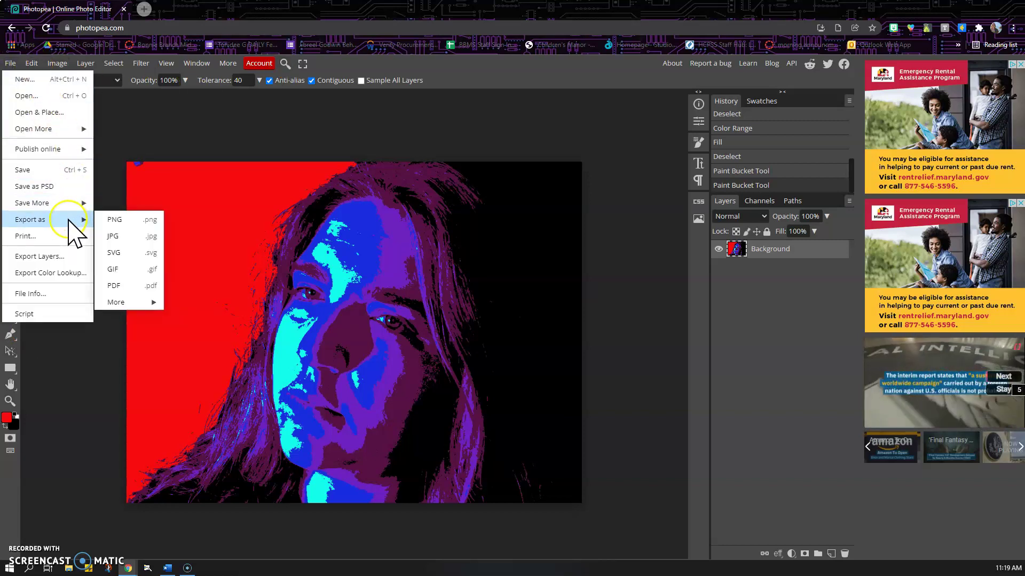
pyautogui.click(134, 236)
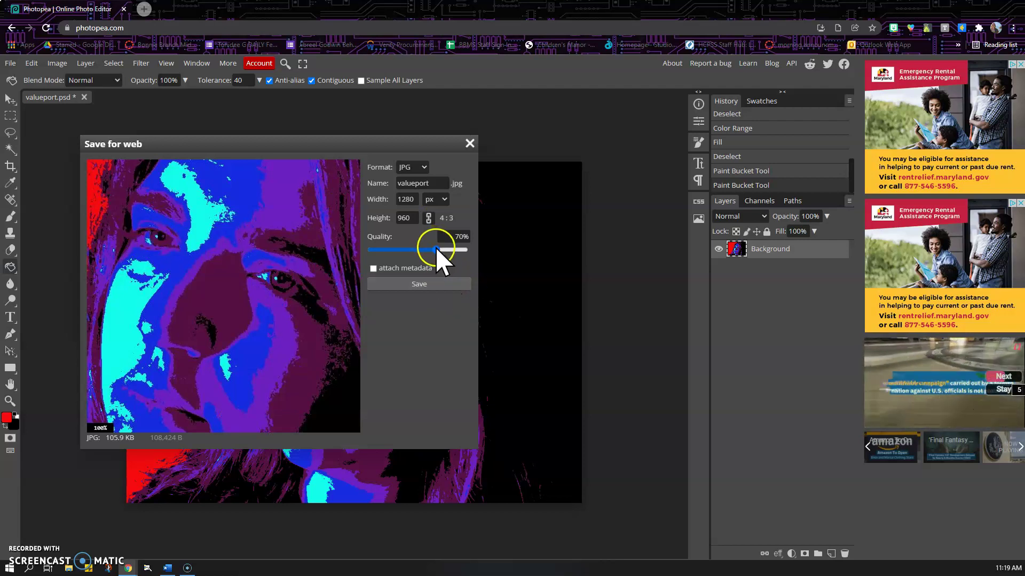
pyautogui.click(421, 284)
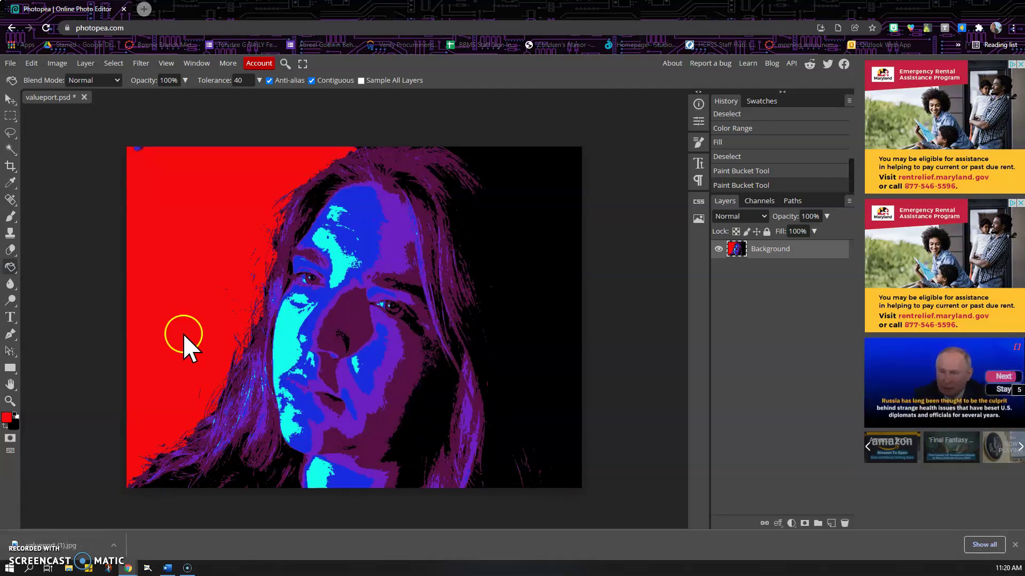